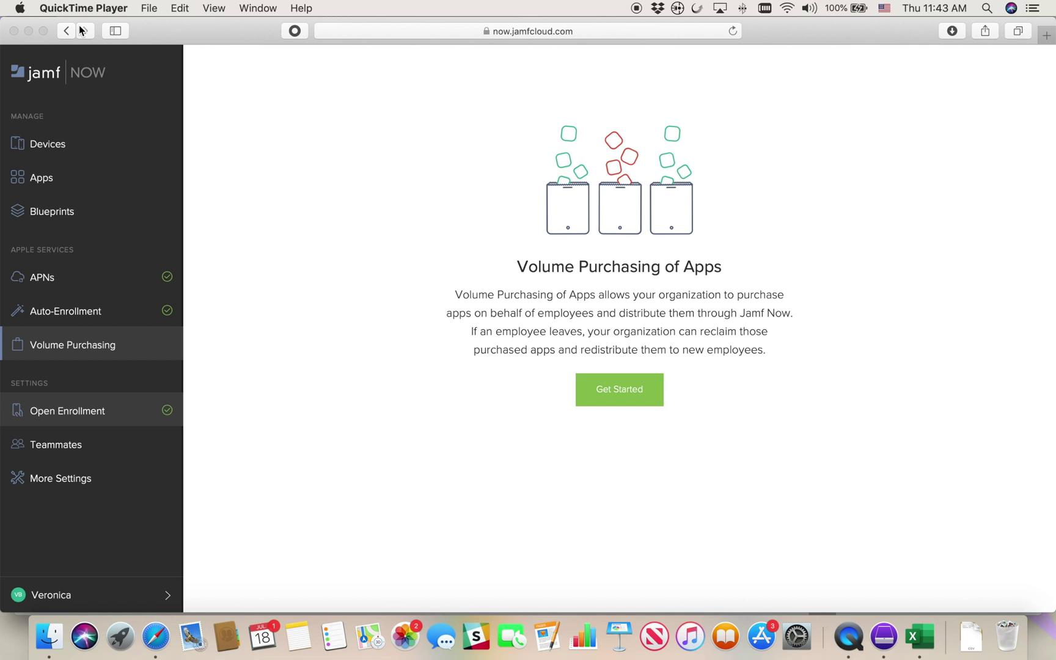
Start the Volume Purchasing setup with Apple Business Manager as the deployment program and open the Apple Business Manager site.
{"action": "left_click", "coordinate": [84, 346]}
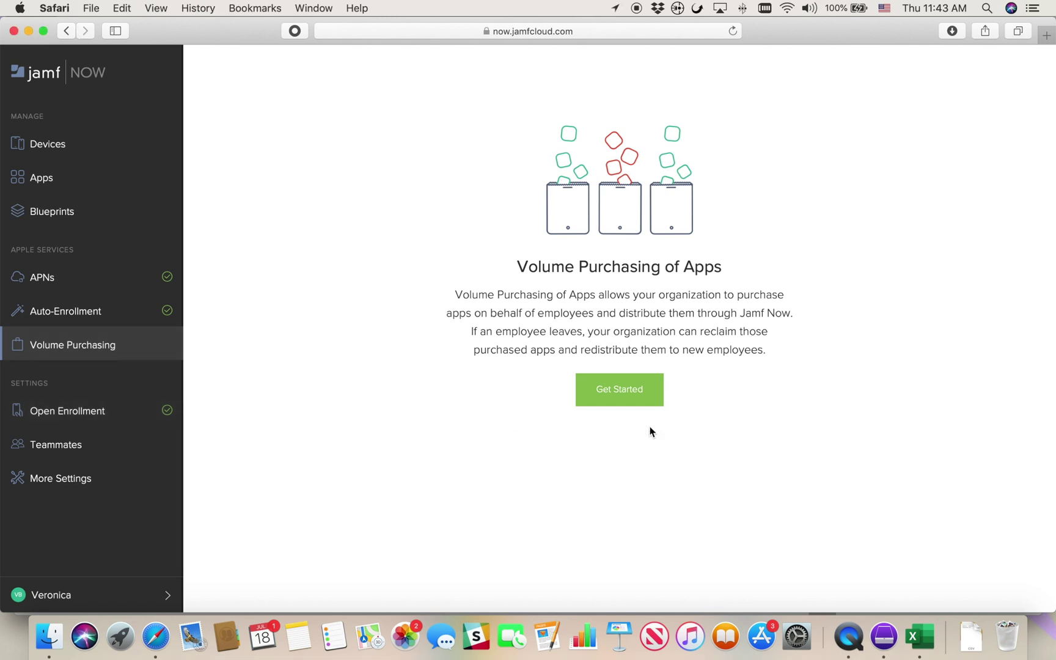
{"action": "left_click", "coordinate": [624, 397]}
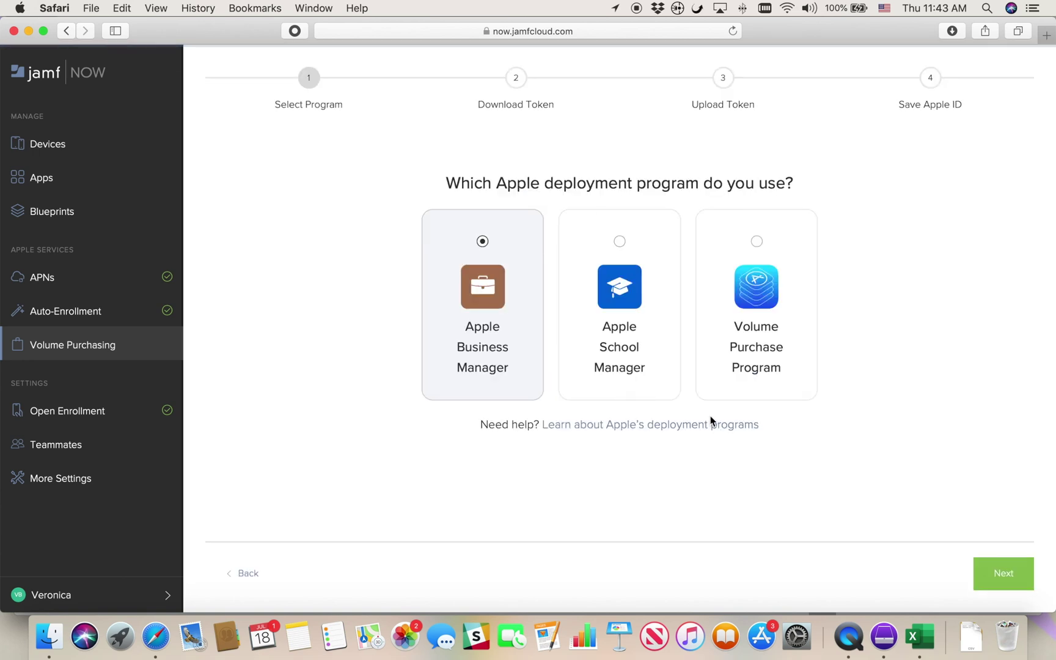
{"action": "left_click", "coordinate": [1014, 585]}
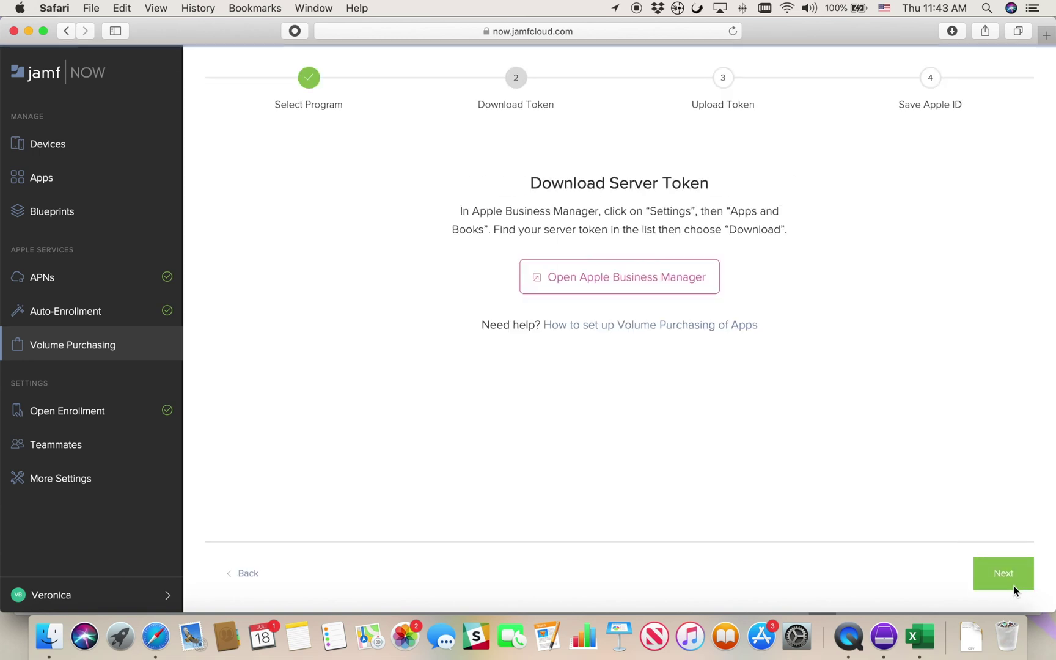
{"action": "left_click", "coordinate": [696, 291]}
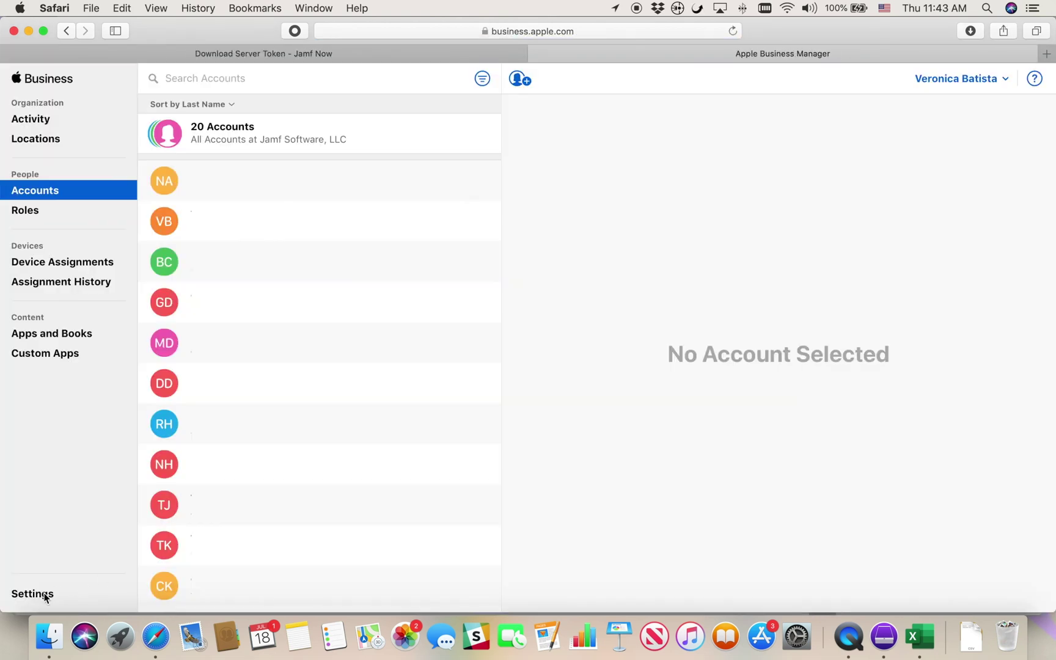
Download the server token for the Jamf Now location from the Apps and Books settings in Apple Business Manager.
{"action": "left_click", "coordinate": [48, 594]}
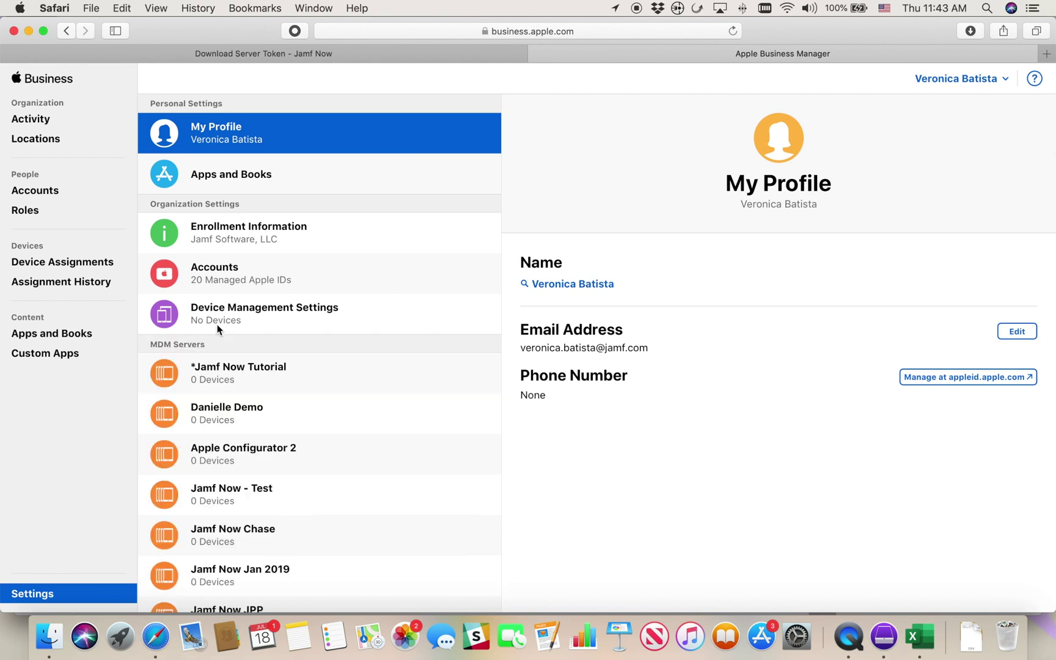
{"action": "left_click", "coordinate": [271, 176]}
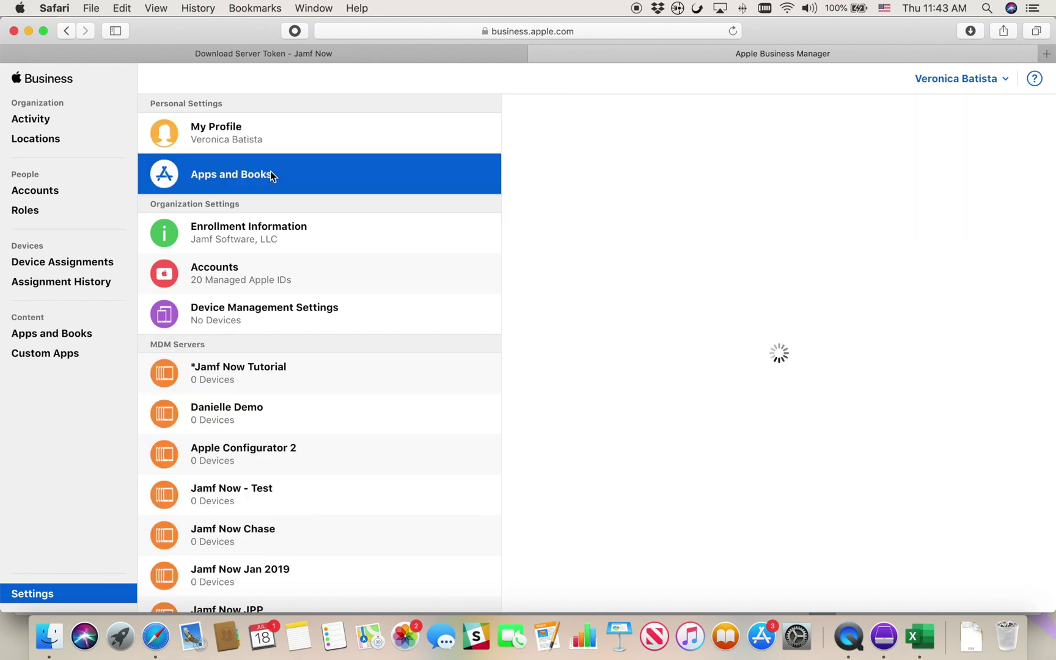
{"action": "scroll", "coordinate": [847, 483], "scroll_direction": "down", "scroll_amount": 5}
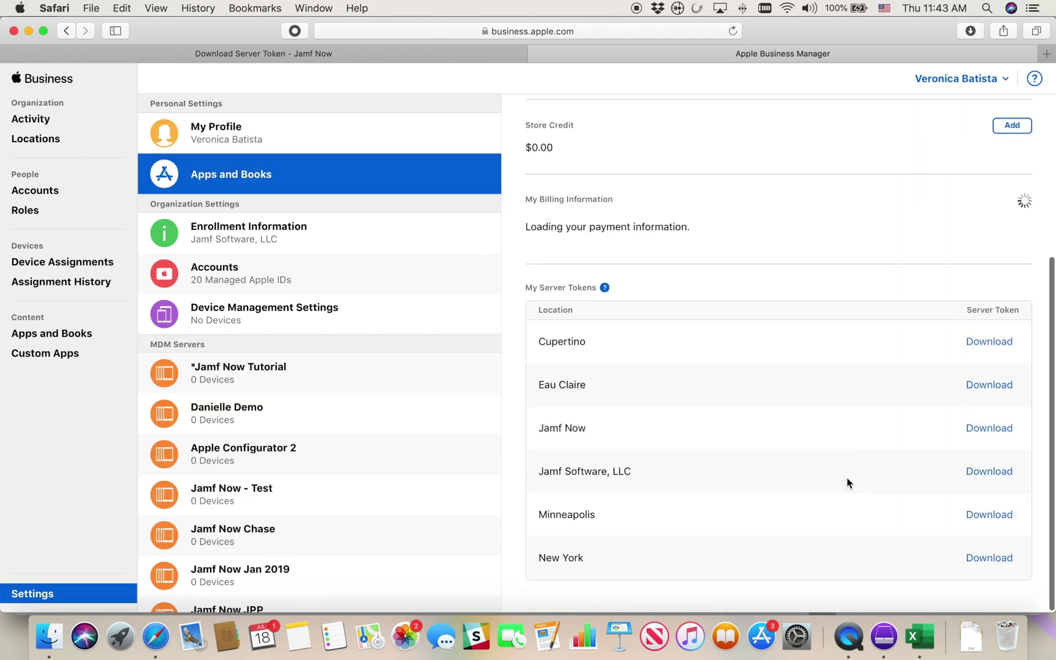
{"action": "left_click", "coordinate": [986, 448]}
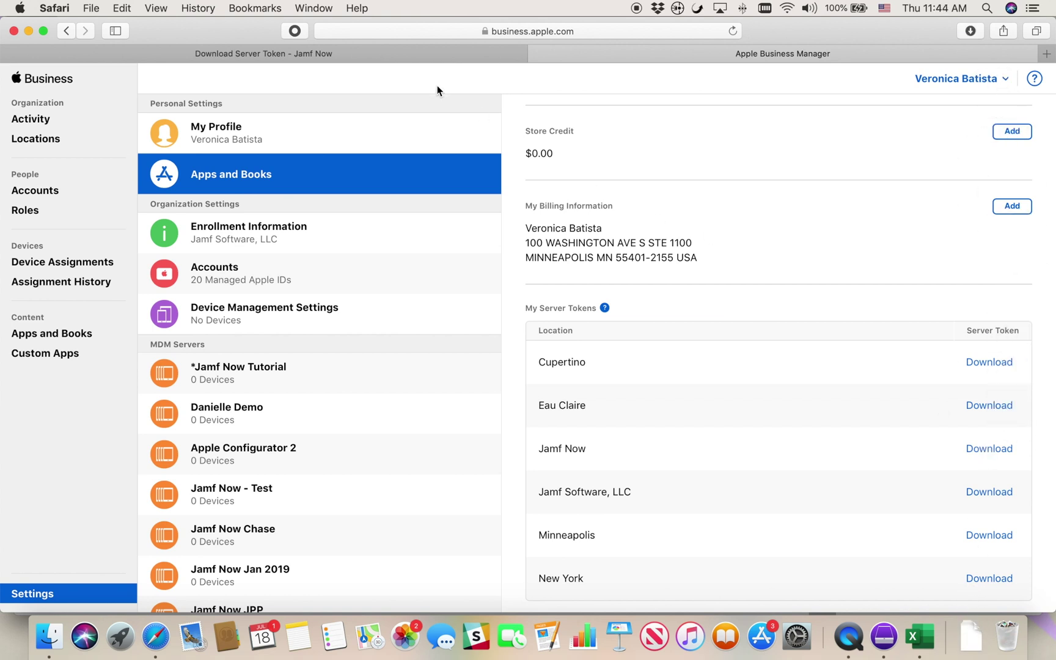
Return to the Jamf Now setup, advance to the Upload Token stage and upload the downloaded .vpptoken file.
{"action": "left_click", "coordinate": [397, 55]}
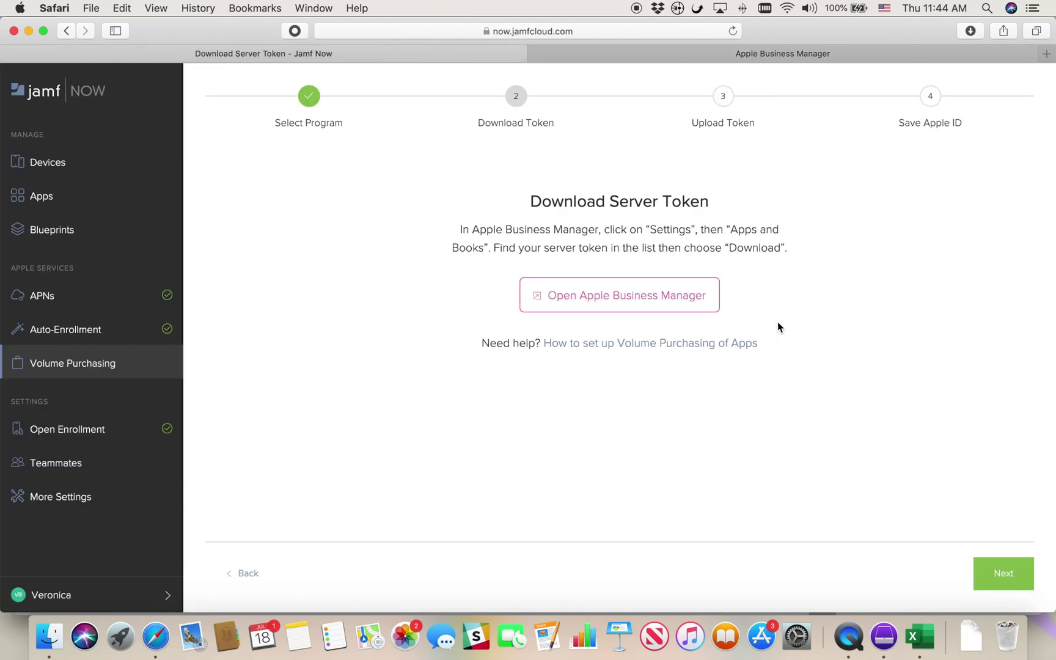
{"action": "left_click", "coordinate": [1007, 574]}
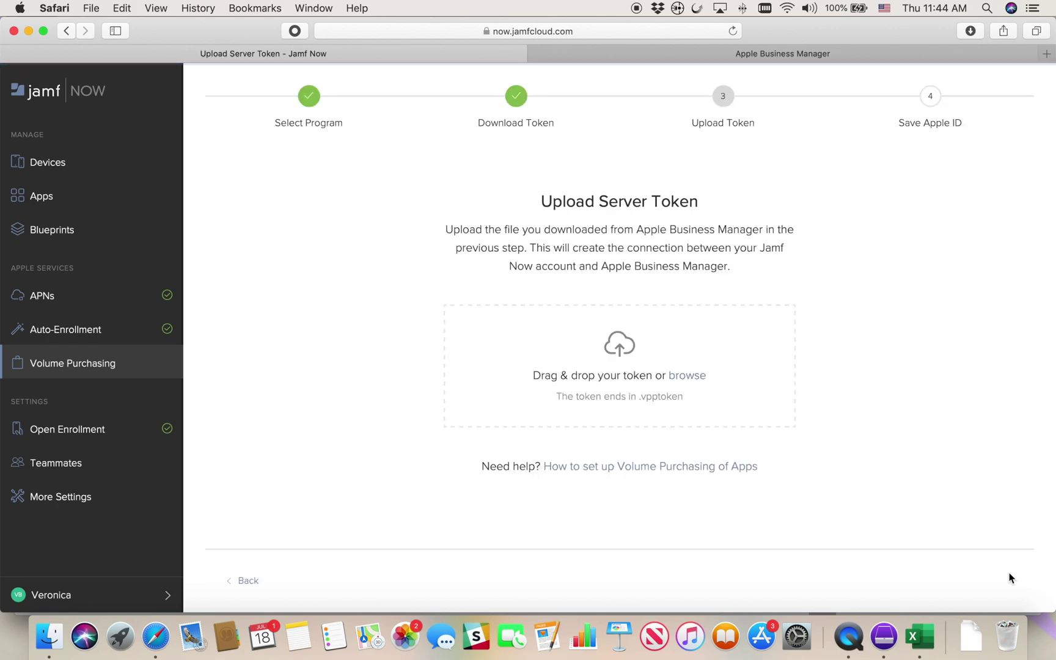
{"action": "left_click", "coordinate": [971, 635]}
{"action": "left_click_drag", "start_coordinate": [969, 578], "coordinate": [648, 382]}
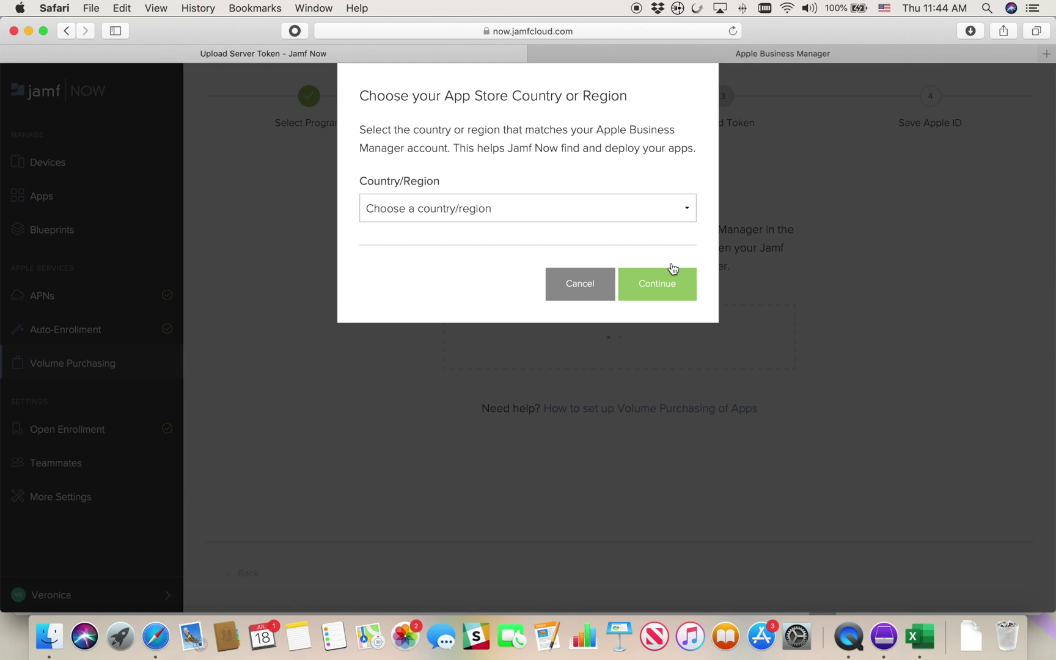
Set the App Store country or region to United States and continue the setup.
{"action": "left_click", "coordinate": [687, 218]}
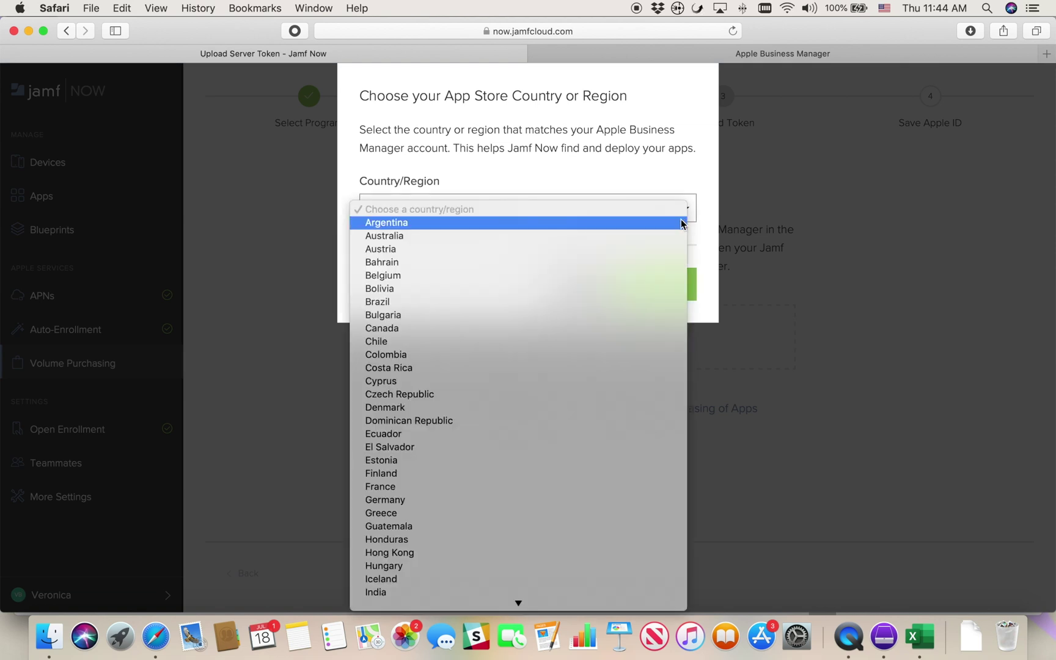
{"action": "scroll", "coordinate": [635, 452], "scroll_direction": "down", "scroll_amount": 10}
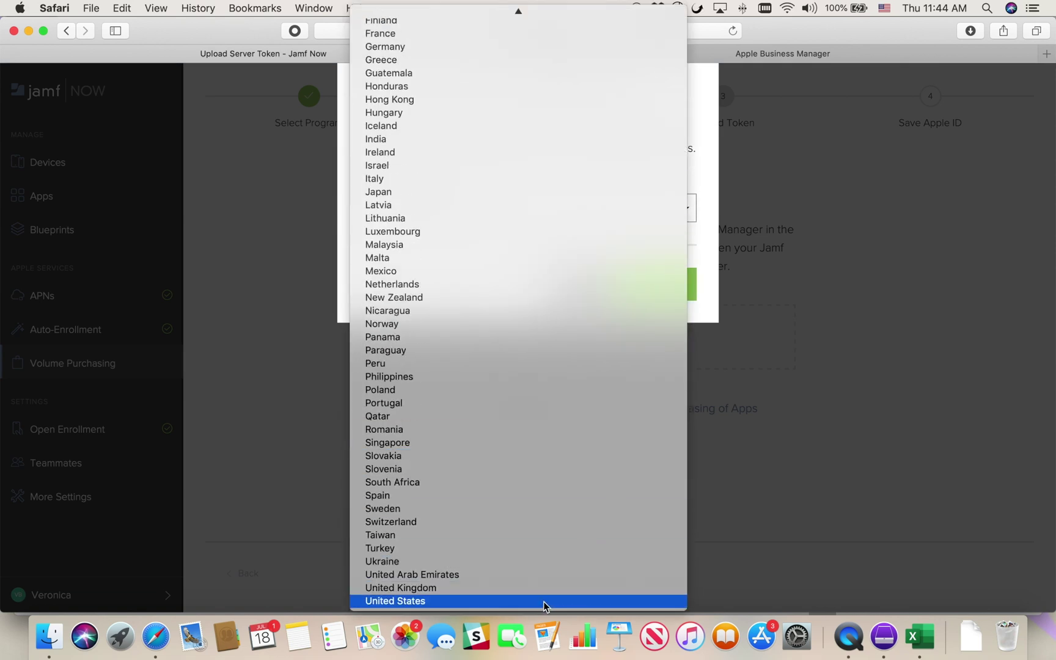
{"action": "left_click", "coordinate": [542, 602]}
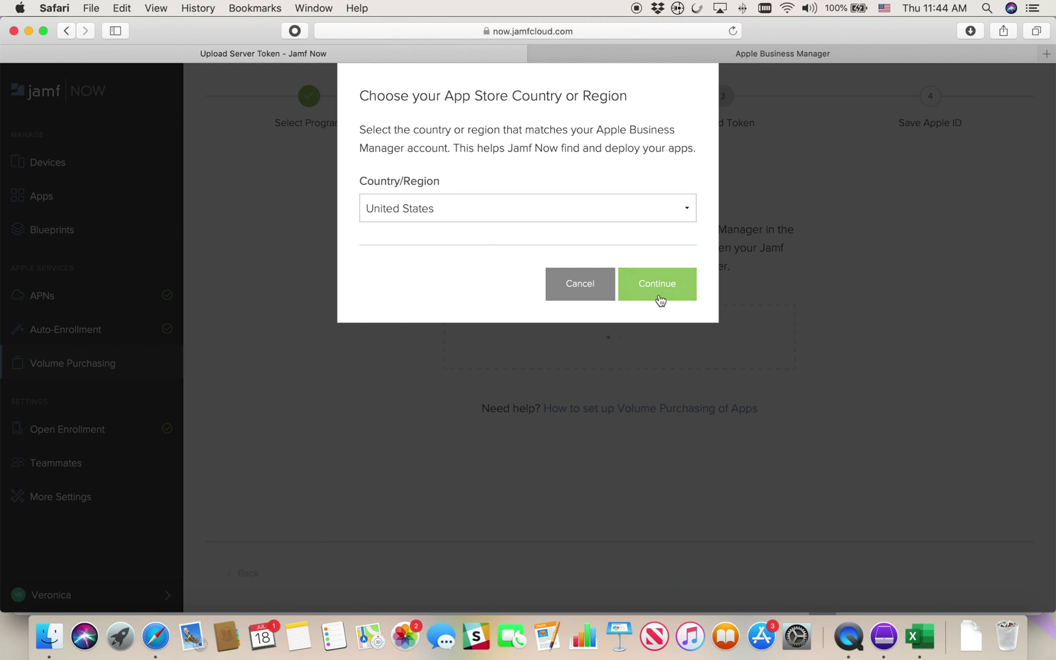
{"action": "left_click", "coordinate": [659, 298]}
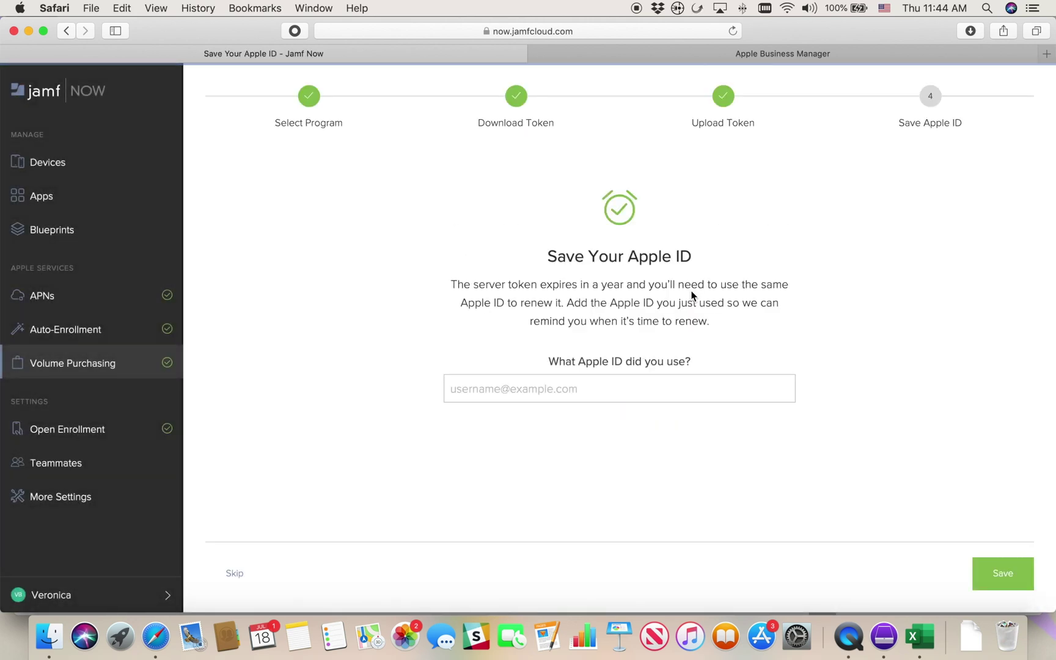
Enter the Apple ID used to download the server token and save it for renewal reminders.
{"action": "left_click", "coordinate": [632, 385]}
{"action": "key", "text": "super+v"}
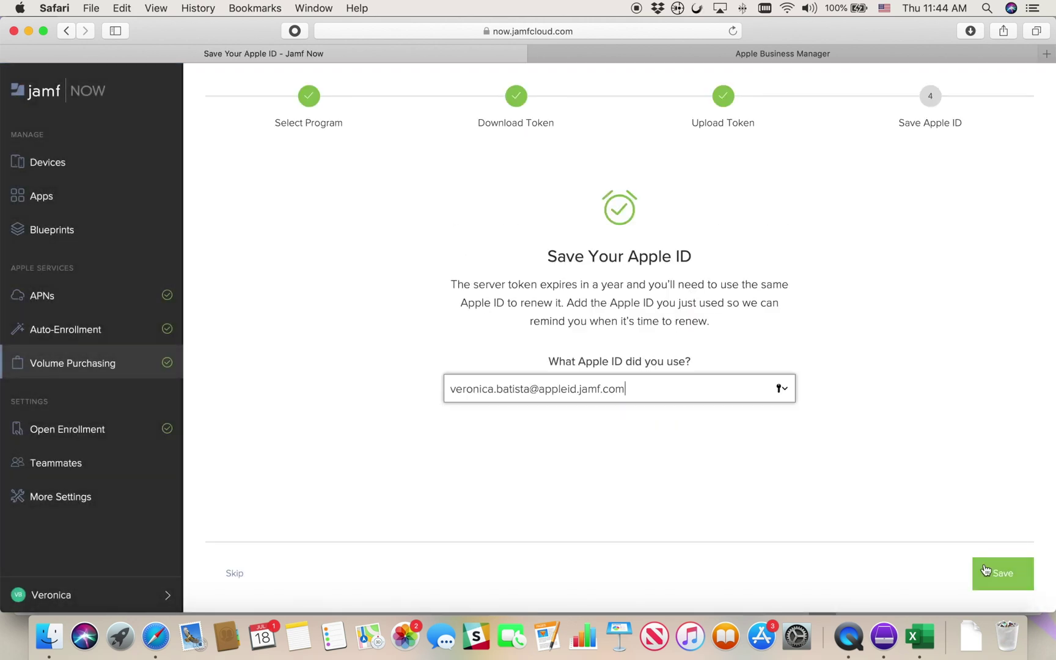
{"action": "key", "text": "Return"}
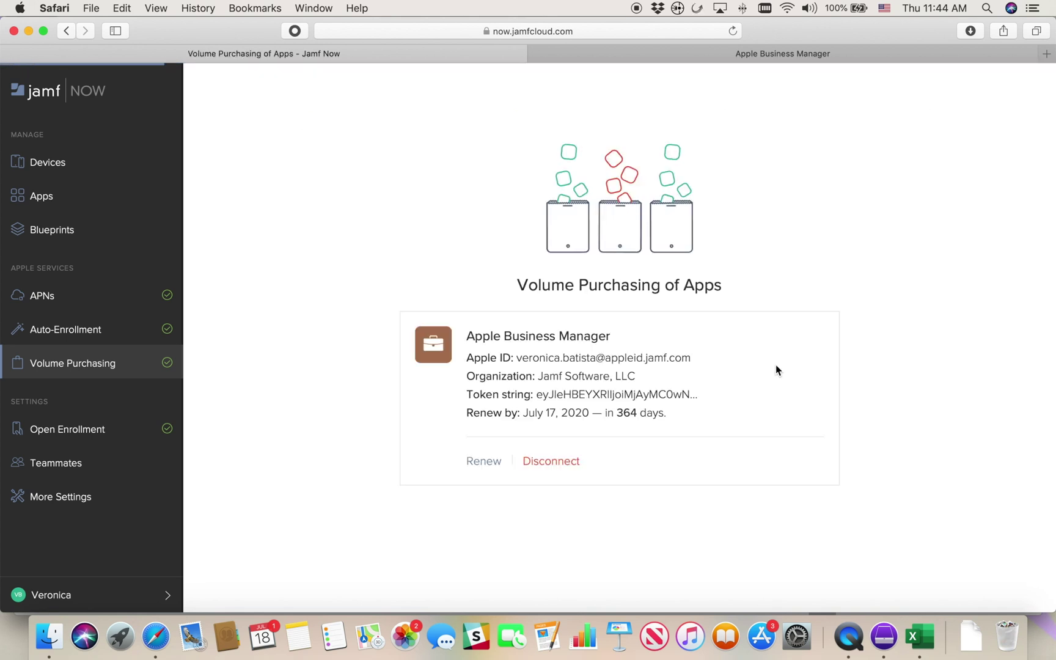
Go to the apps list and start purchasing licenses for Apple Configurator 2.
{"action": "left_click", "coordinate": [135, 199]}
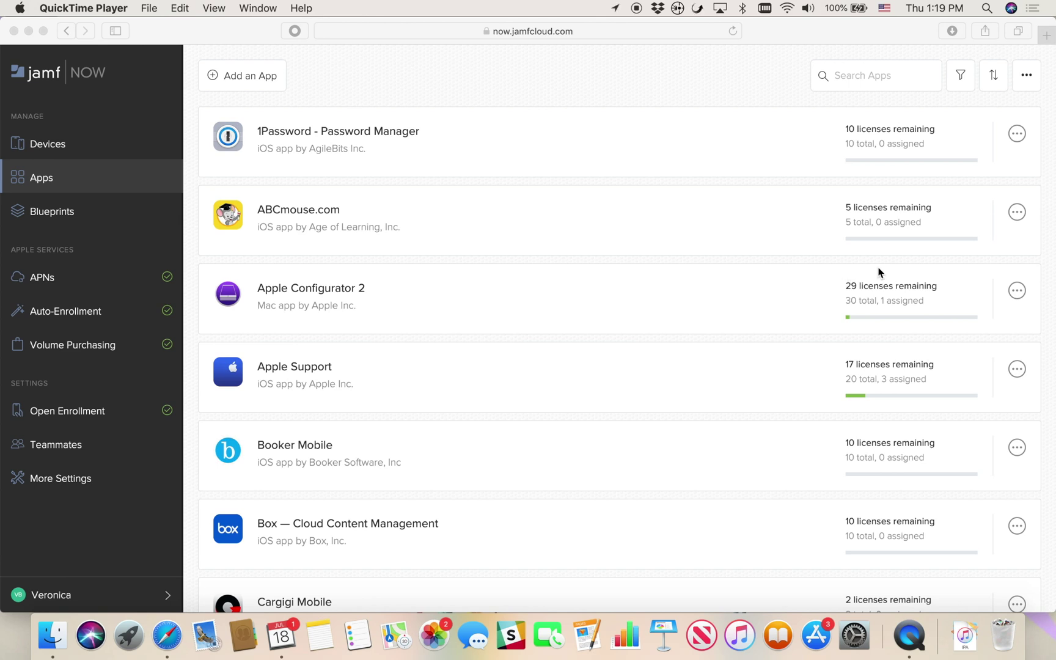
{"action": "left_click", "coordinate": [1022, 299]}
{"action": "left_click", "coordinate": [1016, 291]}
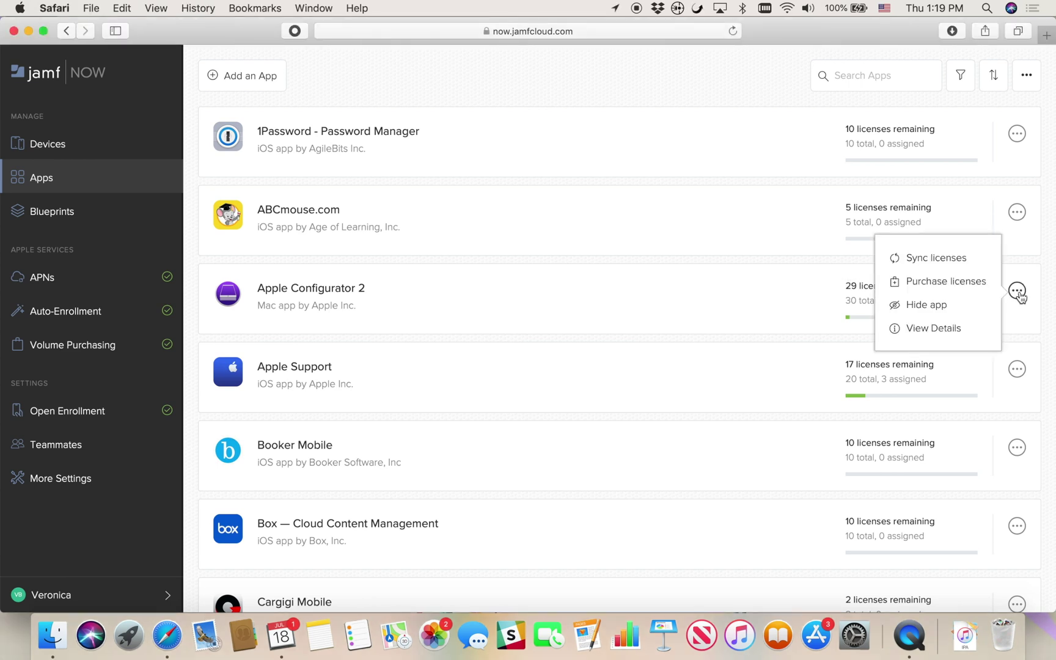
{"action": "left_click", "coordinate": [946, 282]}
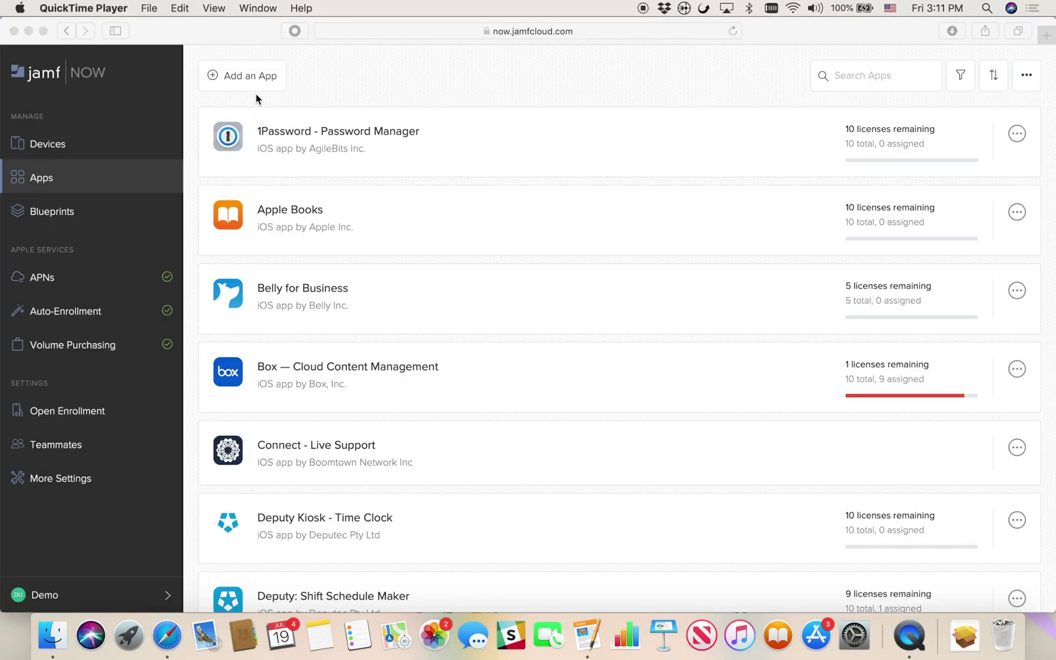
{"action": "left_click", "coordinate": [256, 93]}
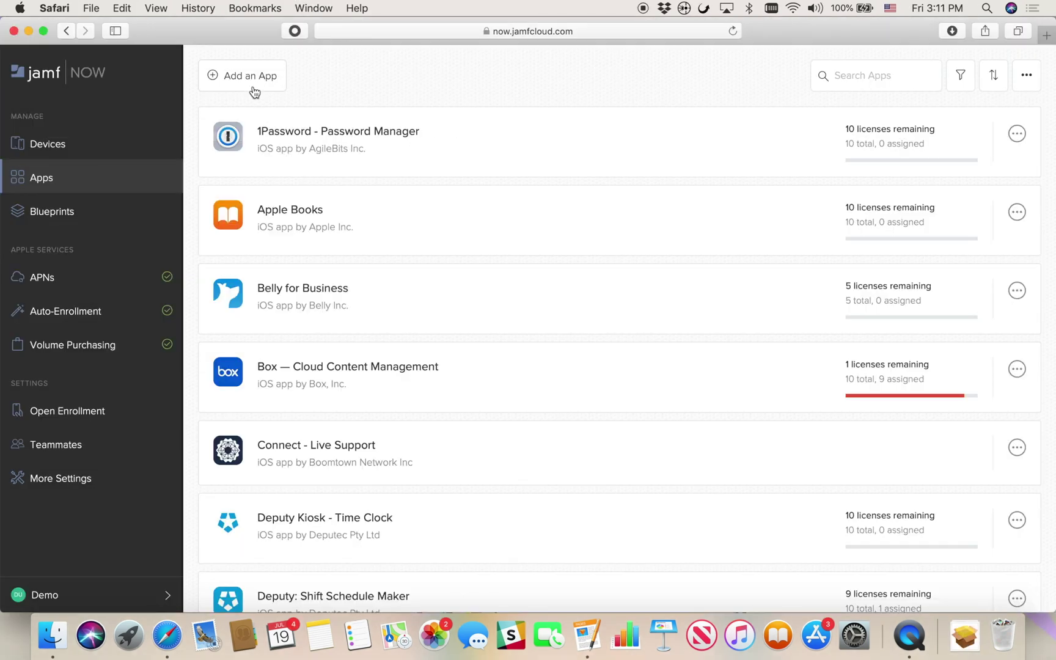
{"action": "left_click", "coordinate": [252, 83]}
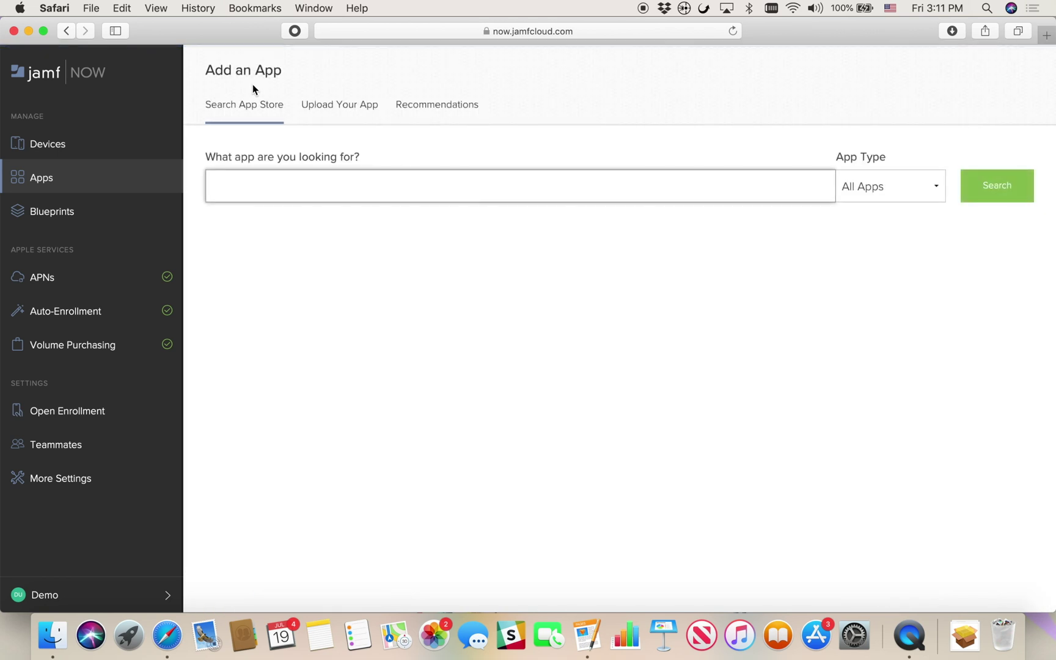
{"action": "left_click", "coordinate": [940, 187]}
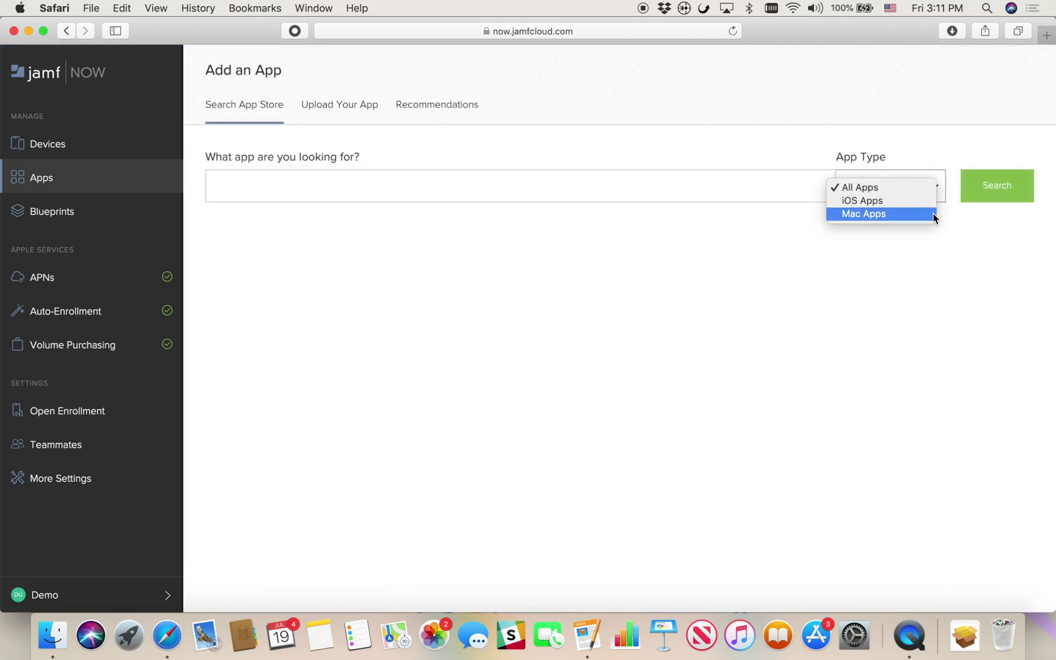
{"action": "left_click", "coordinate": [933, 214]}
{"action": "left_click", "coordinate": [789, 189]}
{"action": "type", "text": "Apple "}
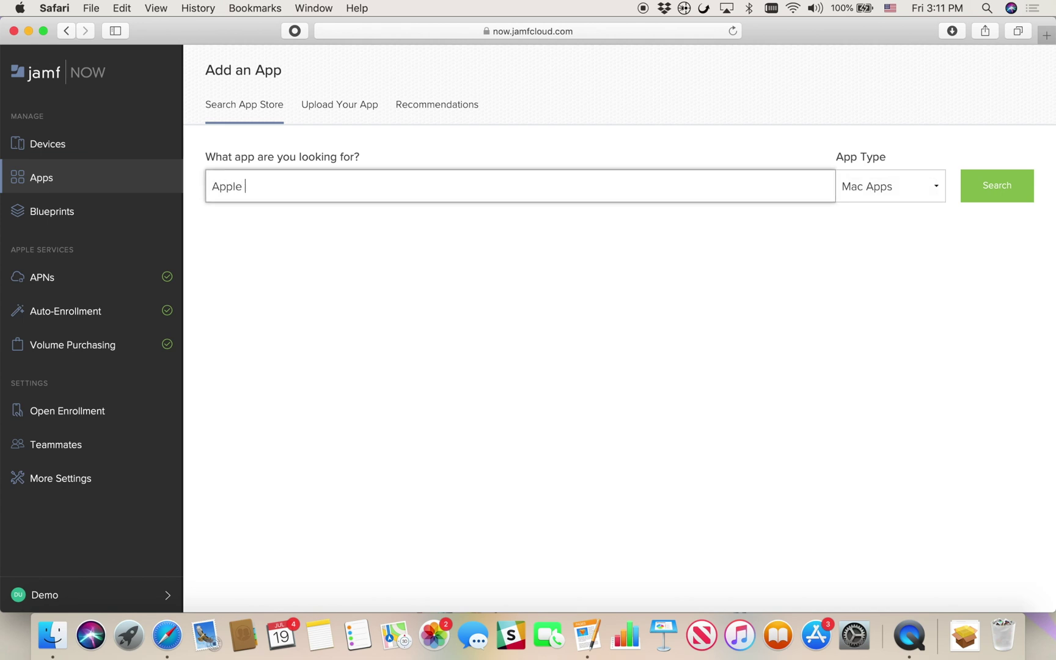
{"action": "type", "text": "Configurator"}
{"action": "key", "text": "Return"}
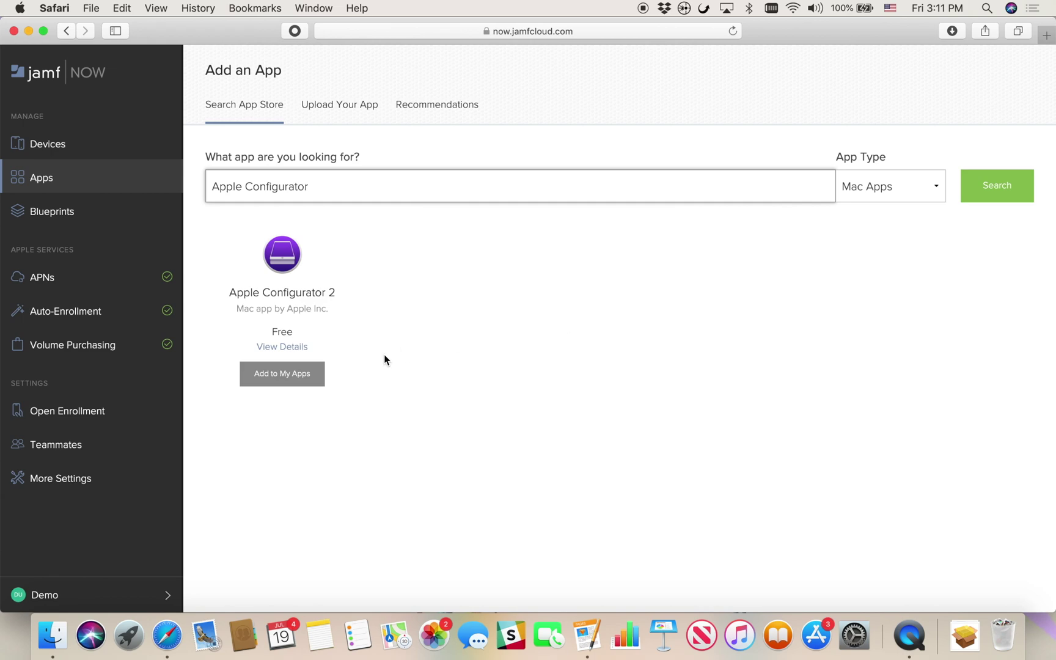
{"action": "left_click", "coordinate": [315, 382]}
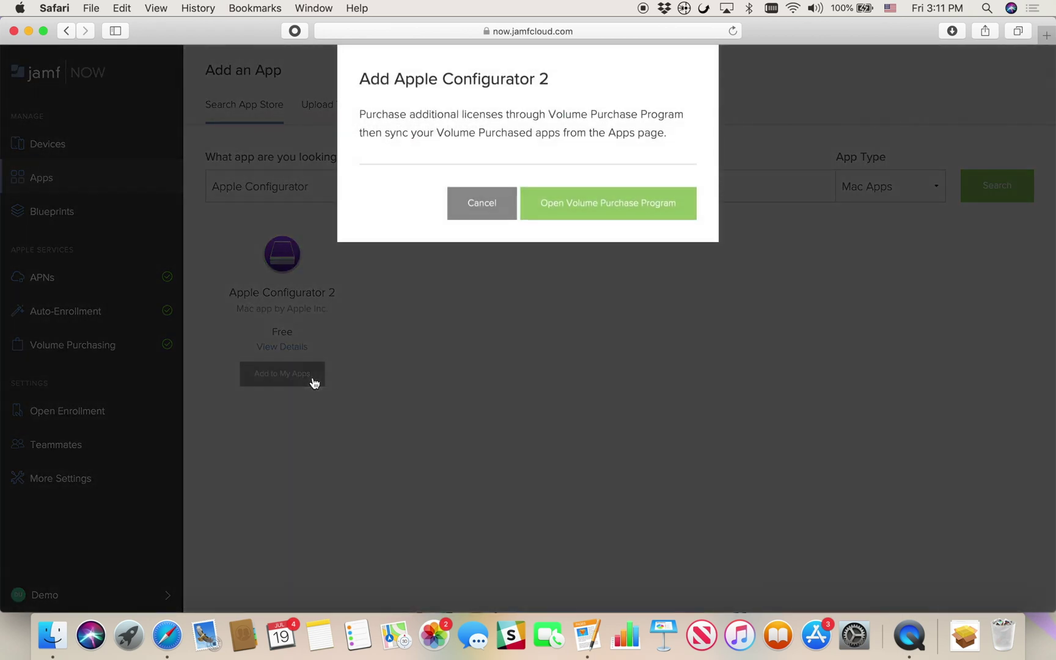
{"action": "left_click", "coordinate": [650, 214]}
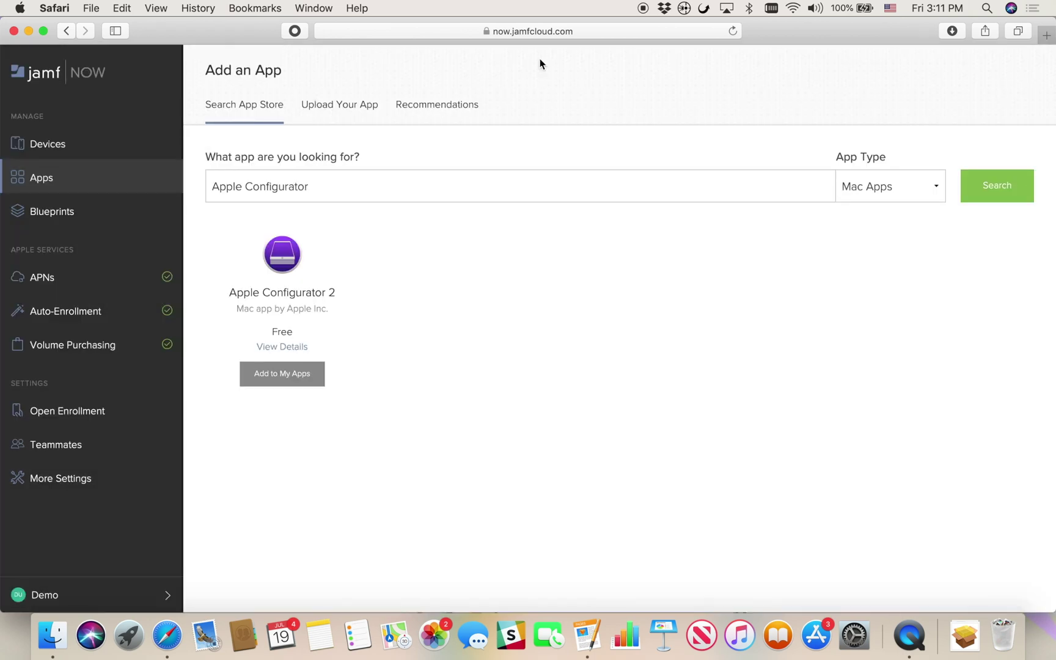
Return to the apps list and sync the volume purchased apps.
{"action": "left_click", "coordinate": [162, 175]}
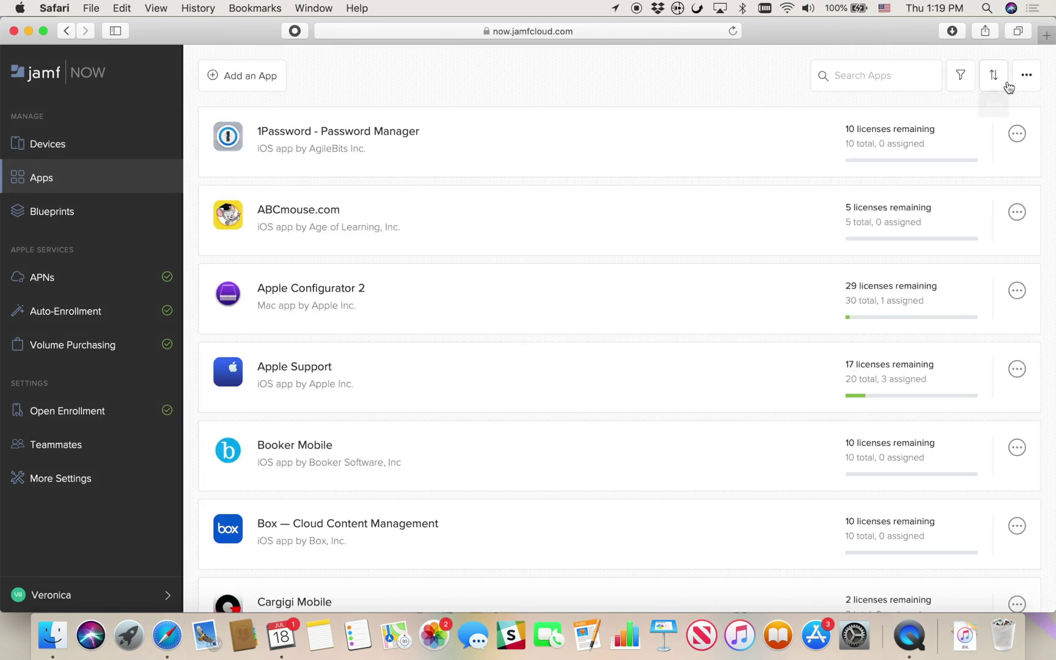
{"action": "left_click", "coordinate": [1027, 77]}
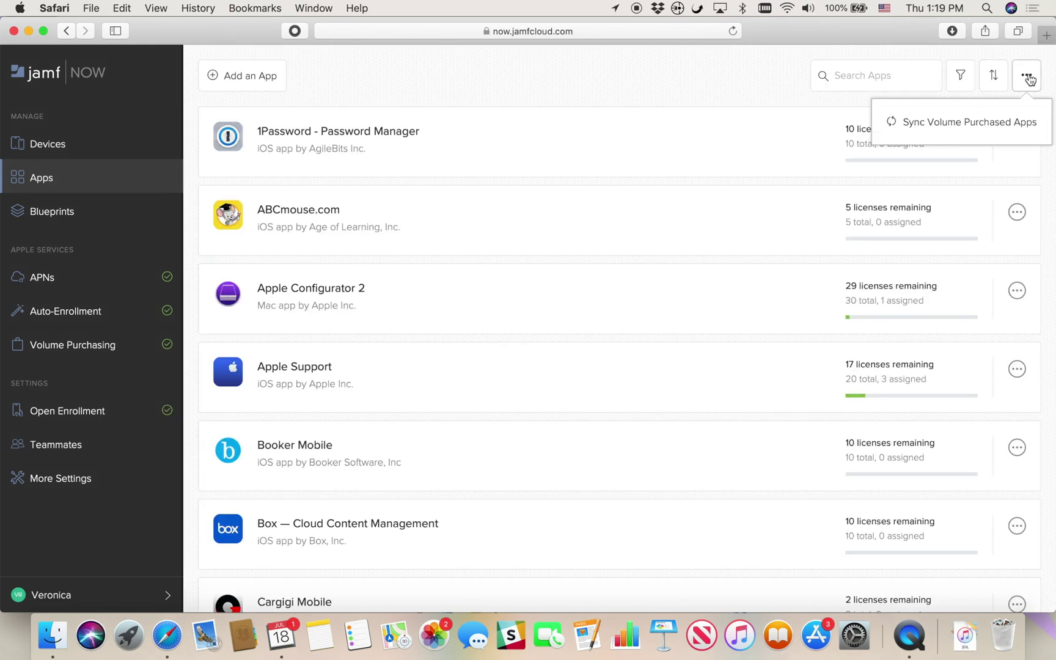
{"action": "left_click", "coordinate": [971, 120]}
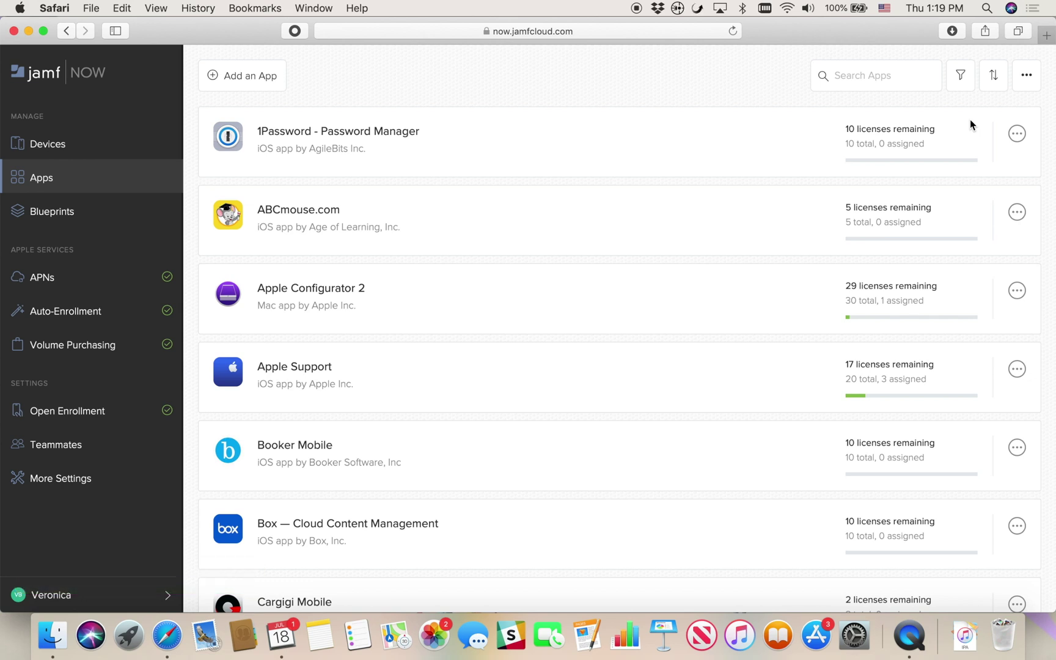
Add a custom iOS app by uploading the file blue-1.1.0.ipa and finish the upload.
{"action": "left_click", "coordinate": [278, 77]}
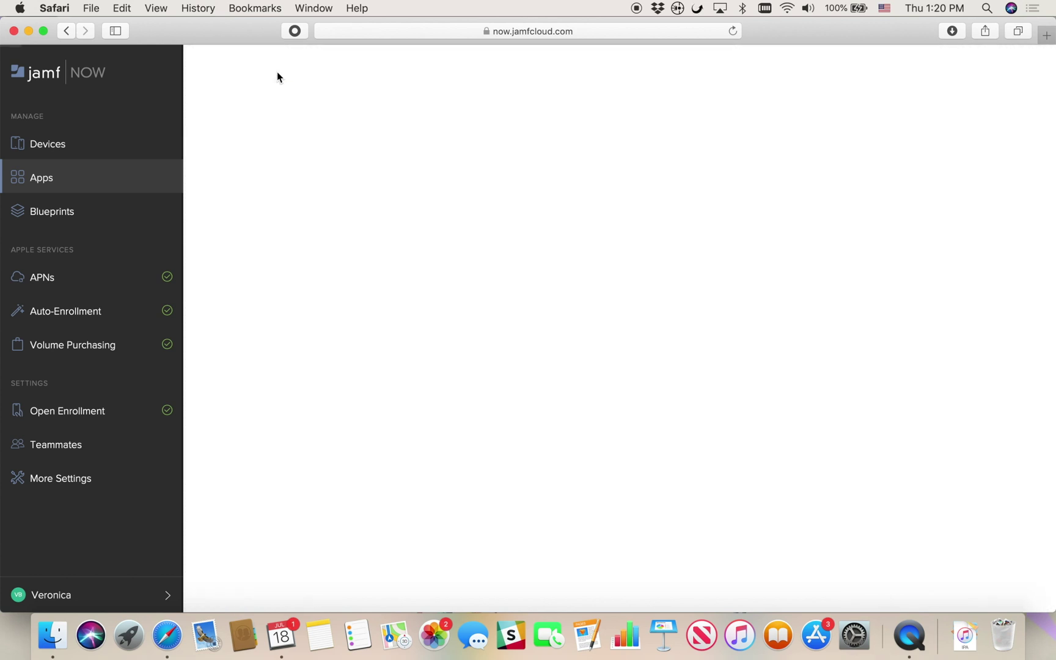
{"action": "left_click", "coordinate": [310, 109]}
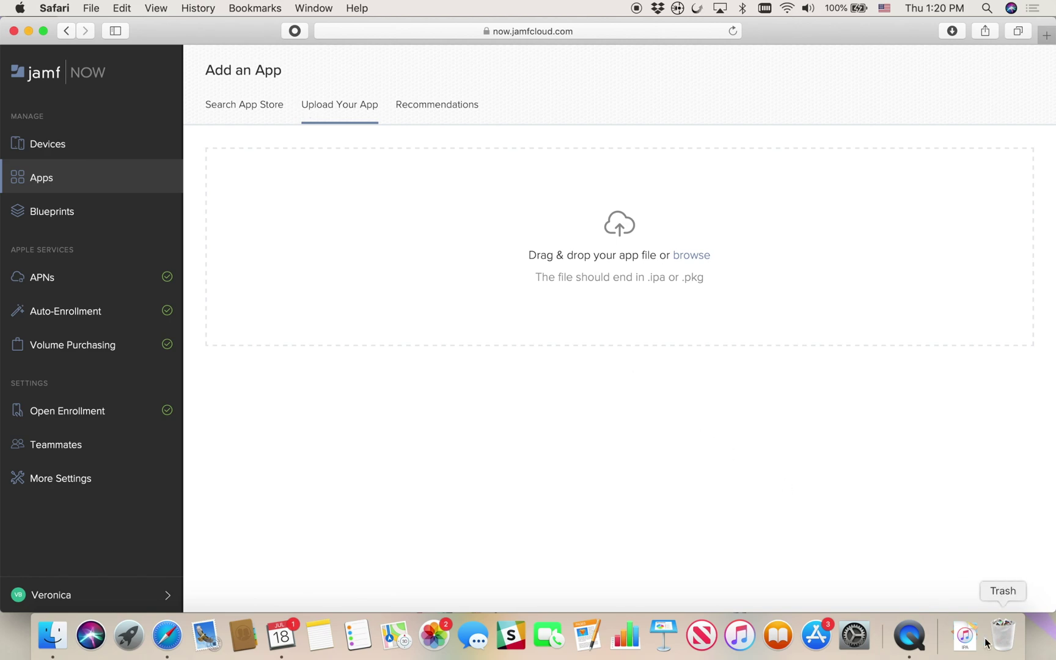
{"action": "left_click", "coordinate": [965, 635]}
{"action": "left_click_drag", "start_coordinate": [968, 572], "coordinate": [618, 276]}
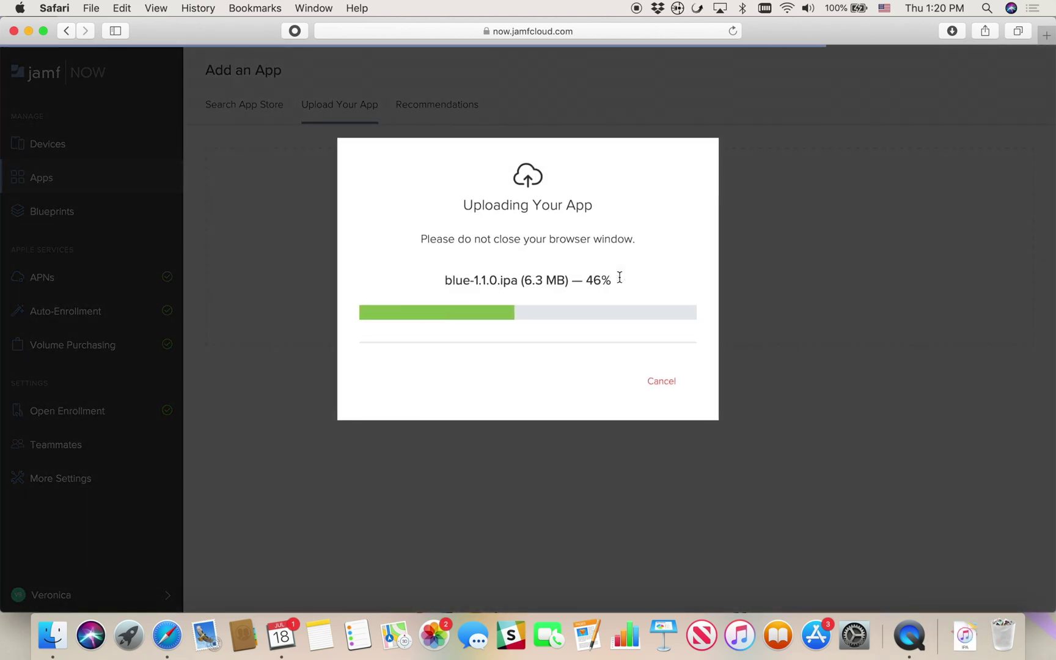
{"action": "left_click", "coordinate": [649, 509]}
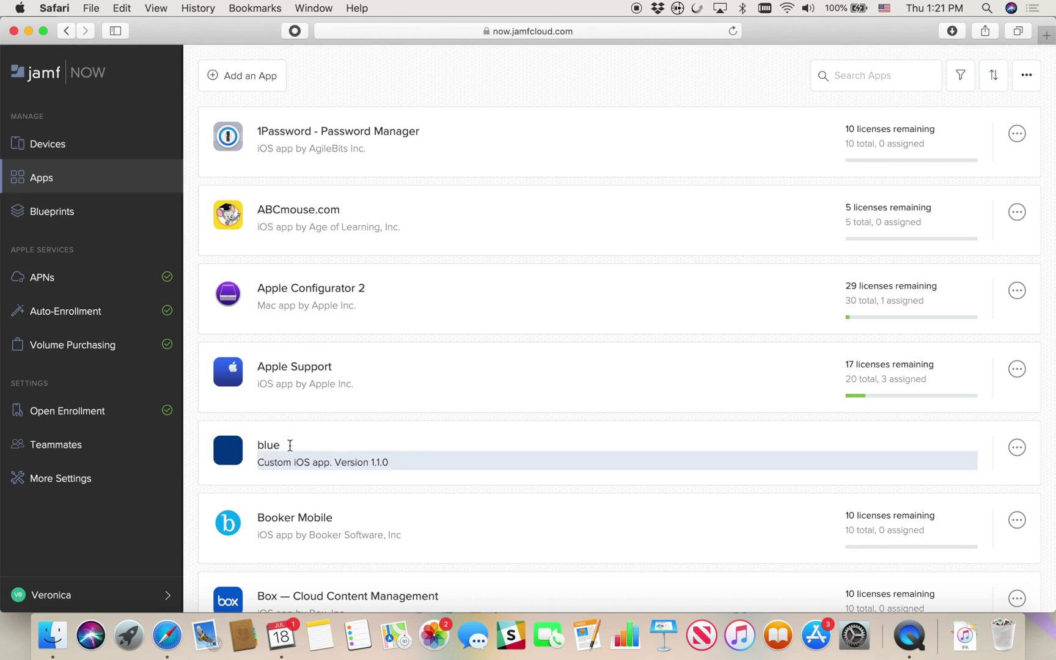
Add the custom iOS app blue to the Demo blueprint's apps.
{"action": "left_click", "coordinate": [96, 218]}
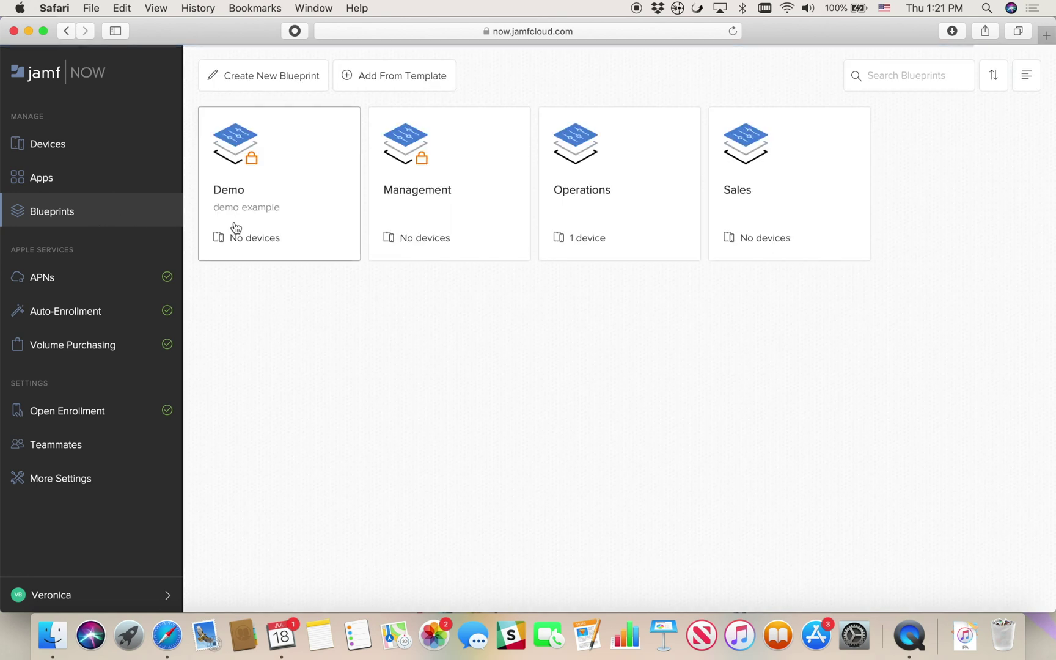
{"action": "left_click", "coordinate": [236, 229]}
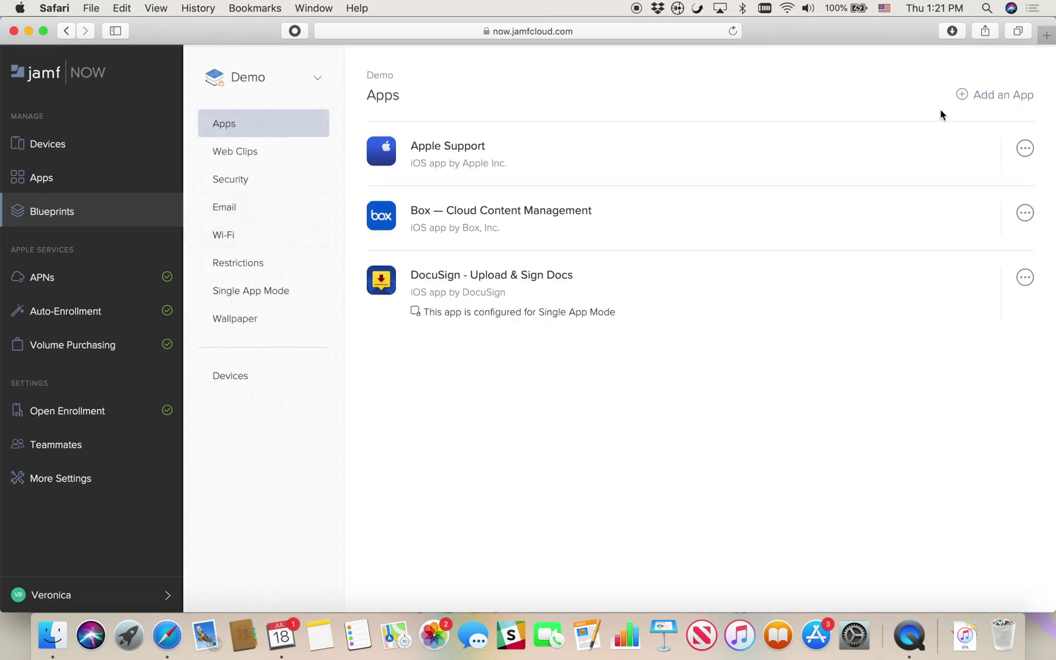
{"action": "left_click", "coordinate": [984, 96]}
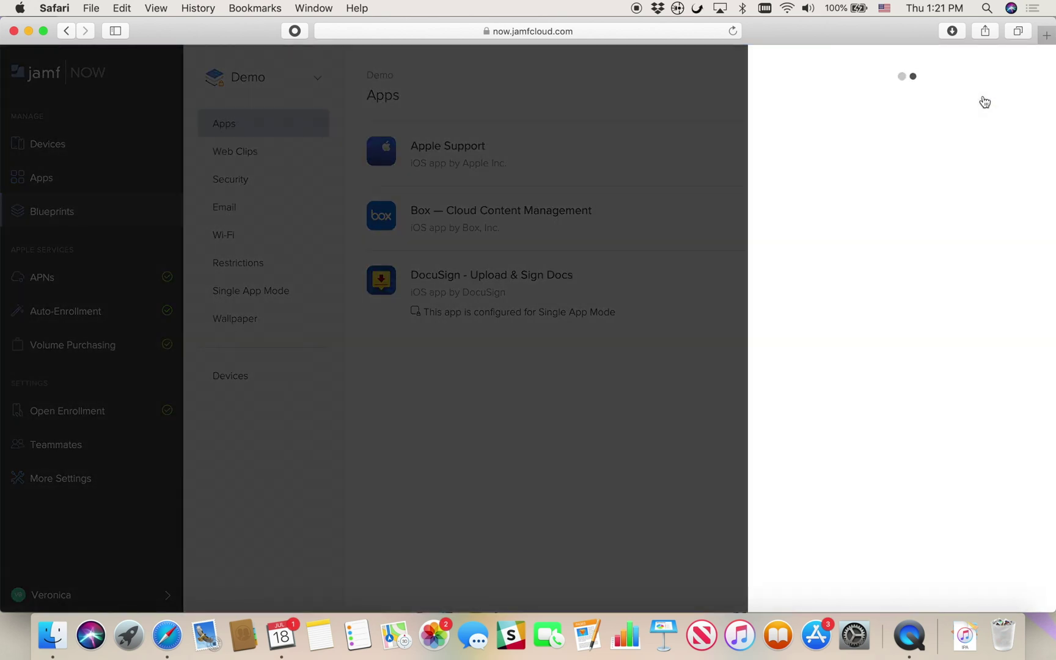
{"action": "scroll", "coordinate": [902, 343], "scroll_direction": "down", "scroll_amount": 5}
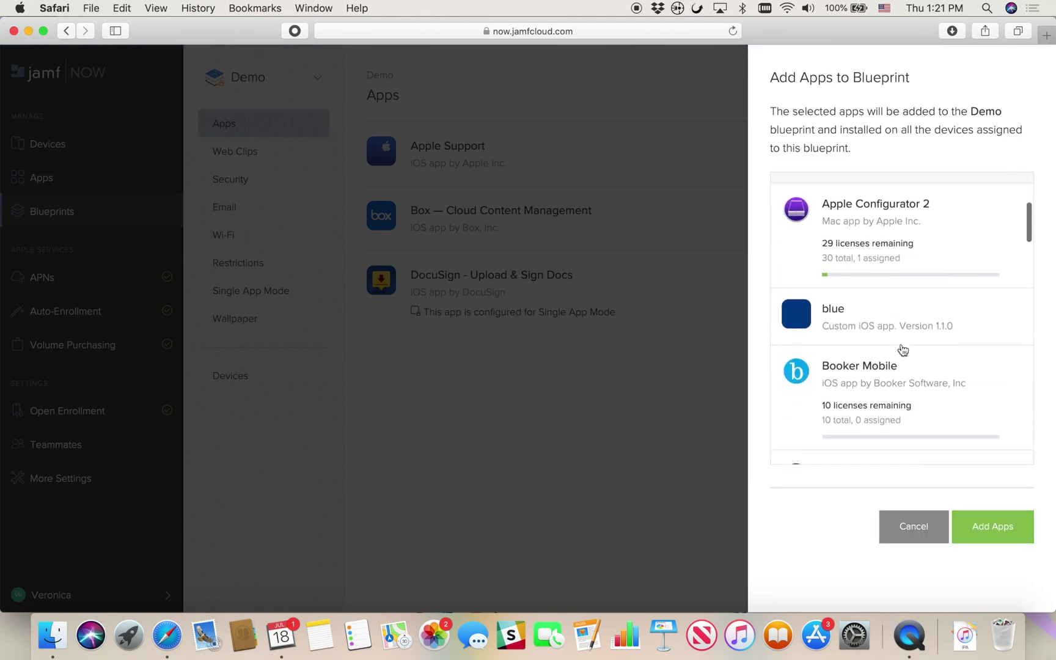
{"action": "left_click", "coordinate": [903, 316]}
{"action": "left_click", "coordinate": [976, 523]}
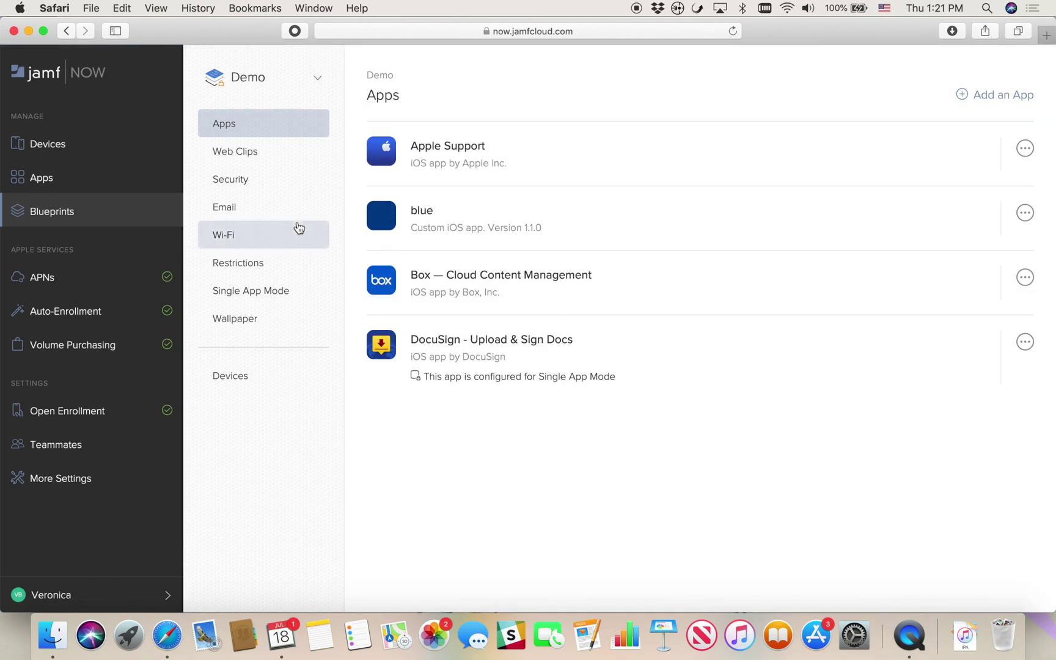
Install the custom app blue directly on the iPhone 6 from that device's iOS app list.
{"action": "left_click", "coordinate": [82, 157]}
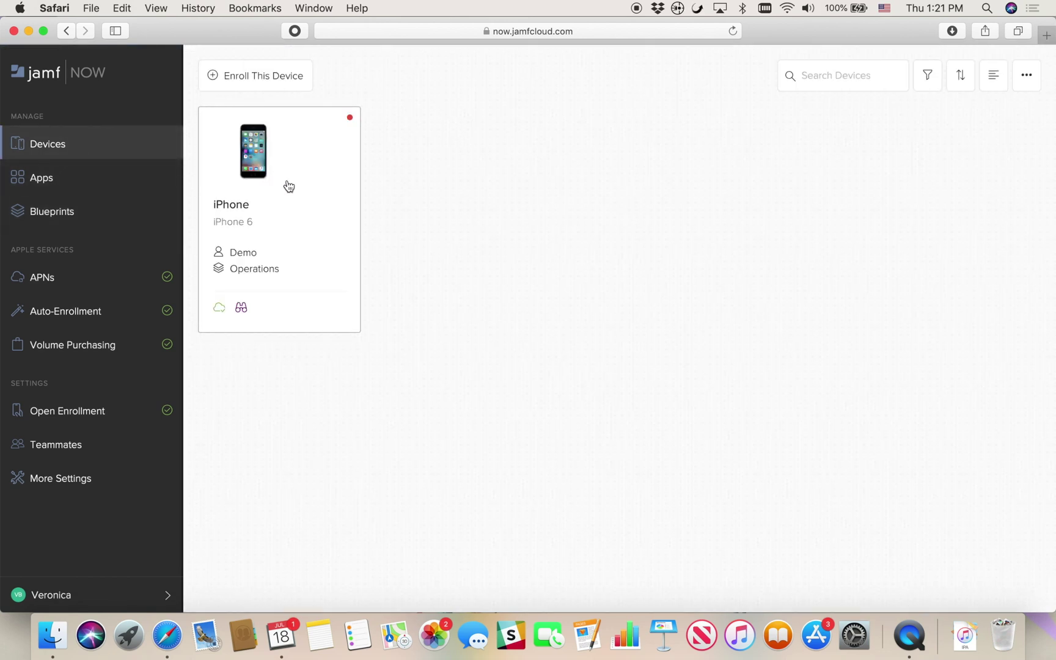
{"action": "left_click", "coordinate": [309, 190]}
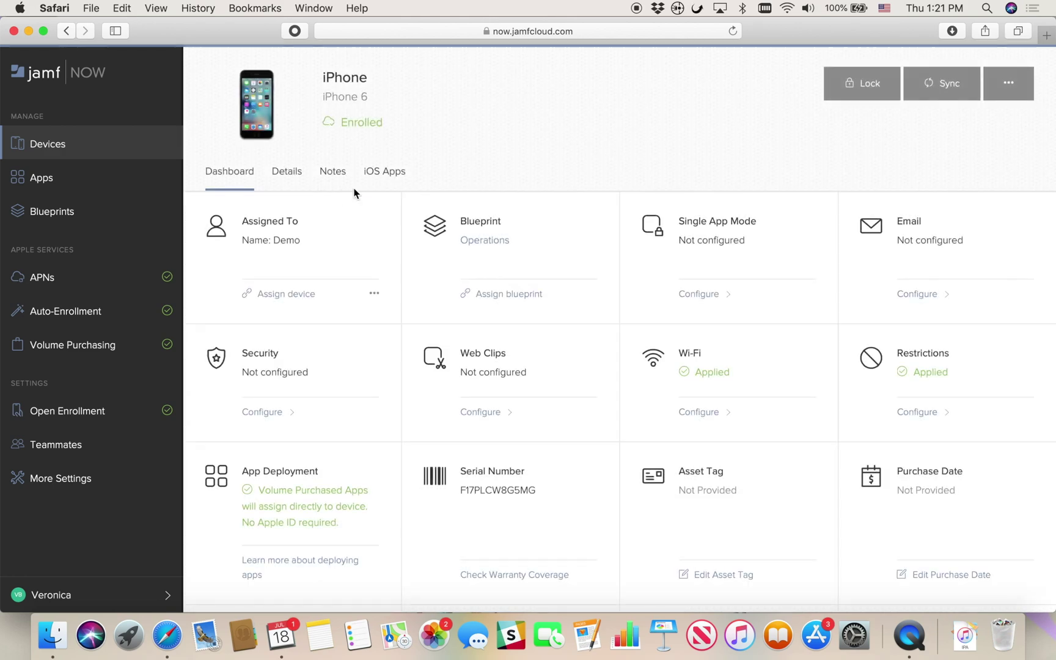
{"action": "left_click", "coordinate": [386, 178]}
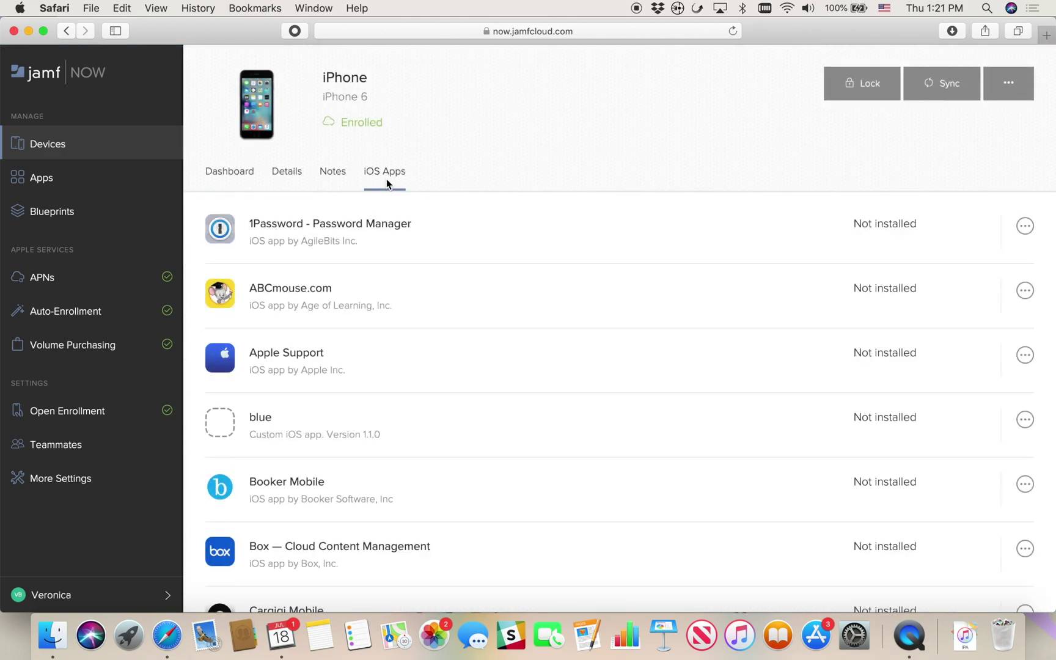
{"action": "left_click", "coordinate": [1027, 422]}
{"action": "left_click", "coordinate": [980, 409]}
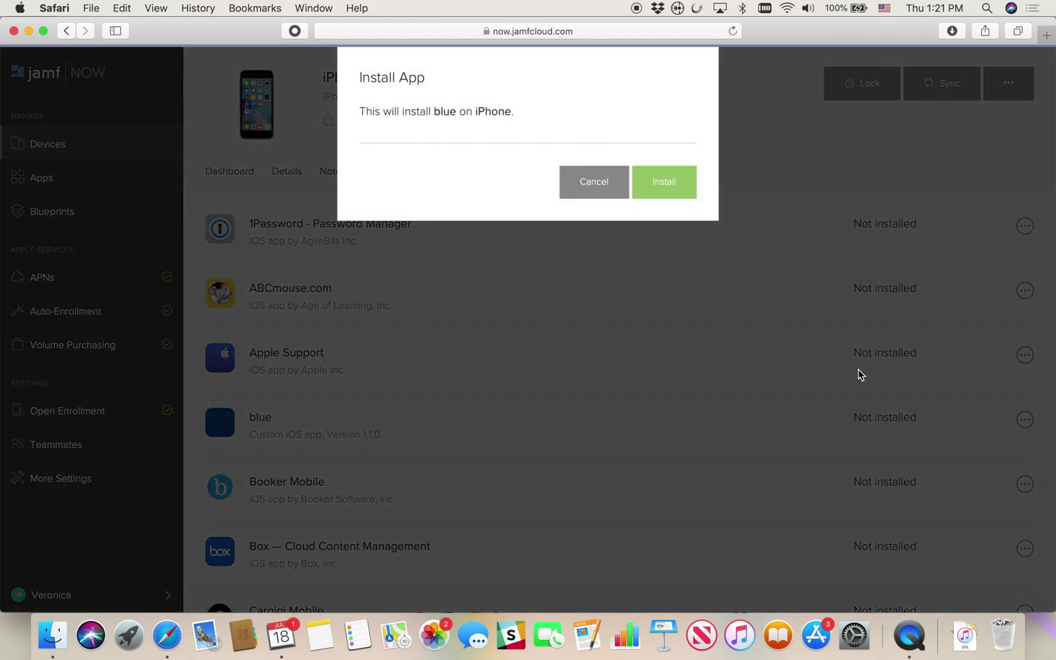
{"action": "left_click", "coordinate": [665, 195]}
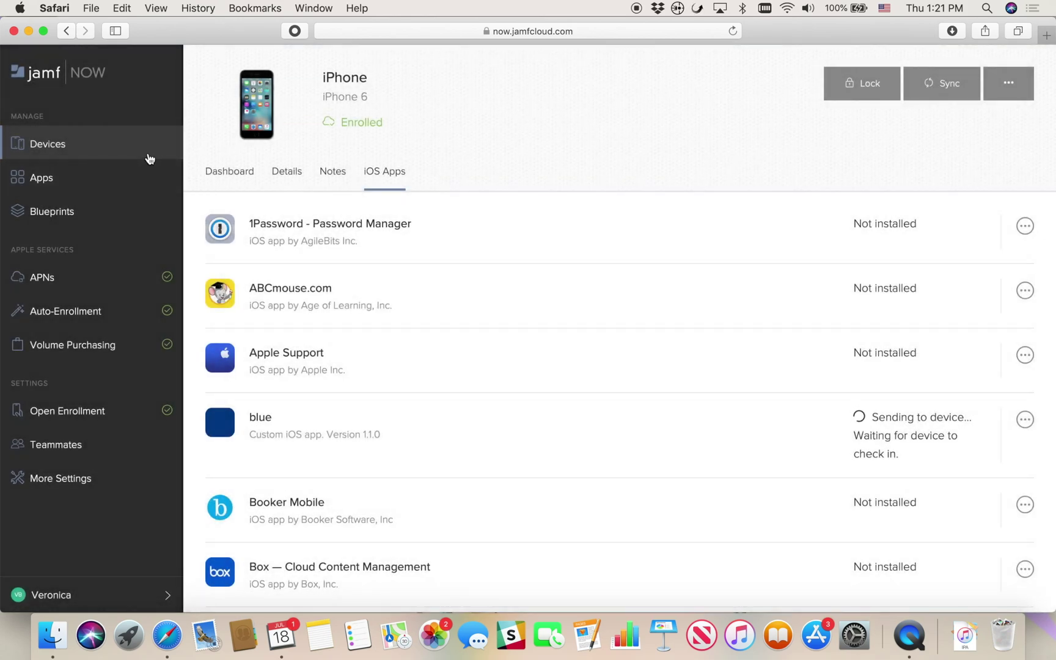
Upload the Chrome package as a custom macOS app, name it Google Chrome, and finish adding it.
{"action": "left_click", "coordinate": [141, 178]}
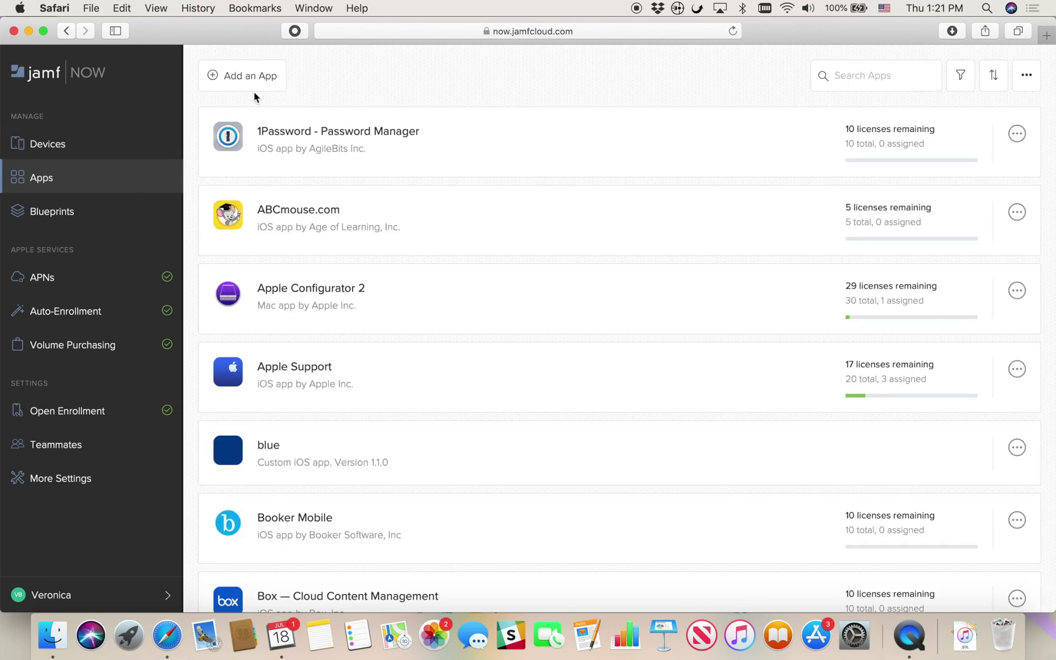
{"action": "left_click", "coordinate": [264, 79]}
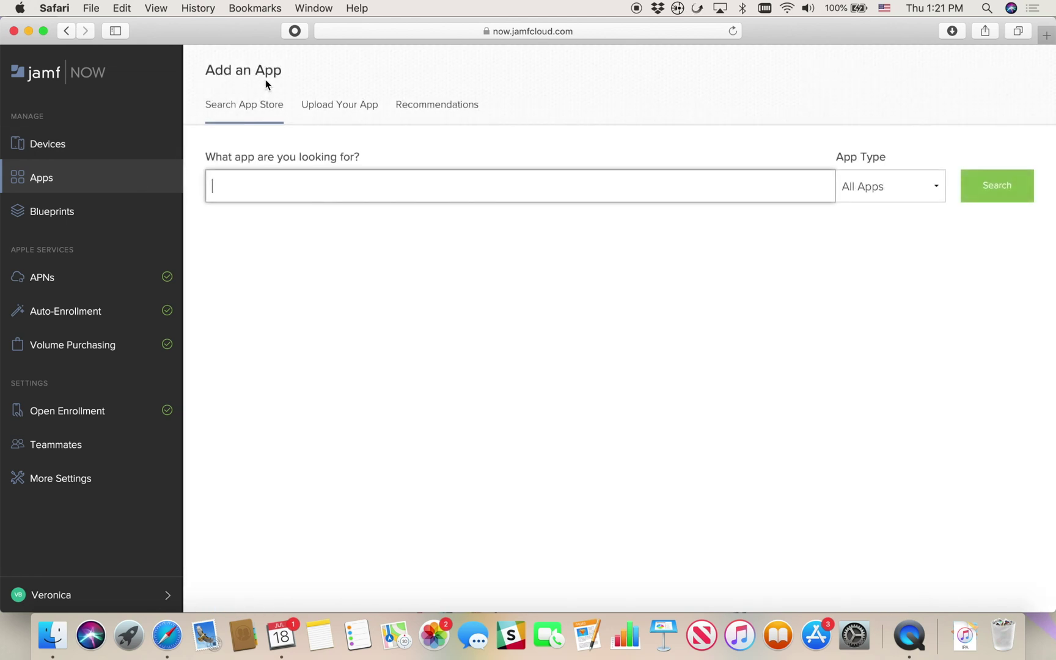
{"action": "left_click", "coordinate": [339, 120]}
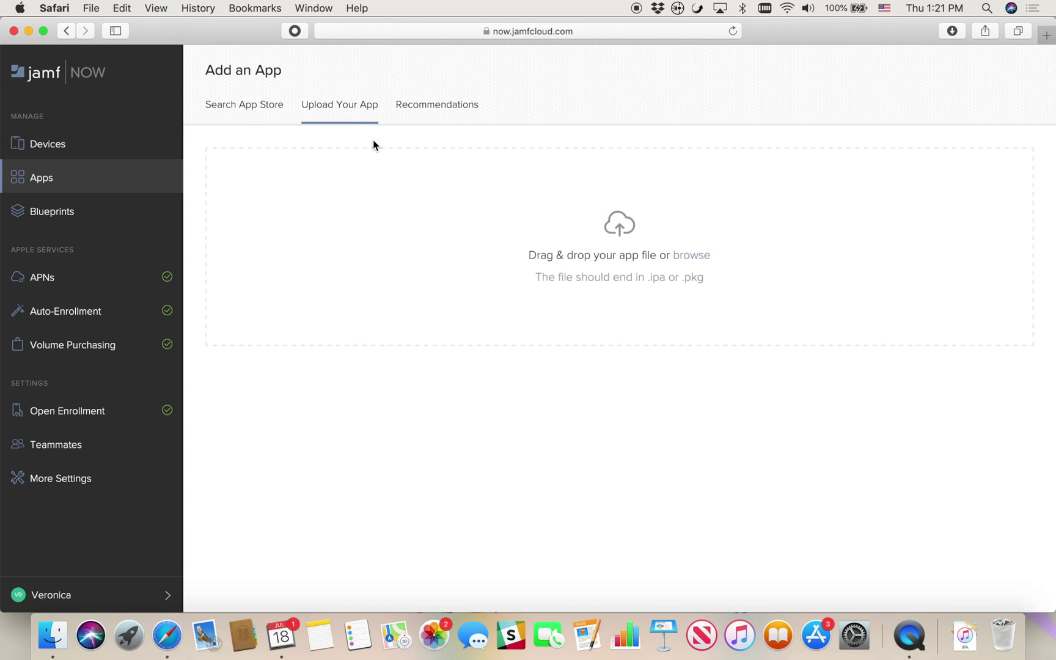
{"action": "left_click", "coordinate": [961, 622]}
{"action": "left_click_drag", "start_coordinate": [669, 366], "coordinate": [636, 267]}
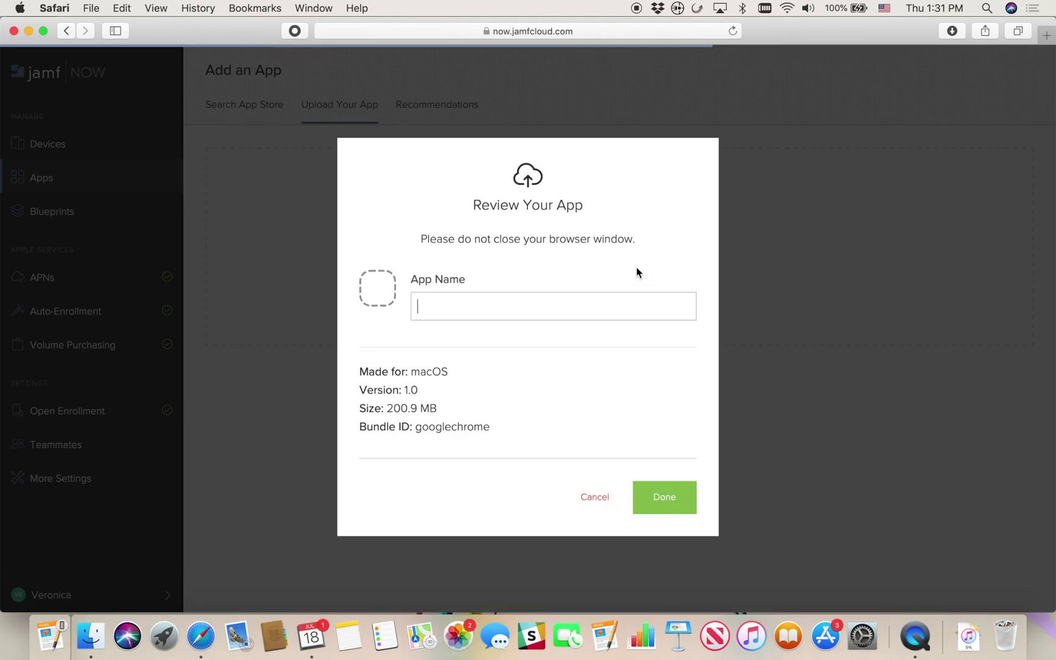
{"action": "type", "text": "Google Chrome"}
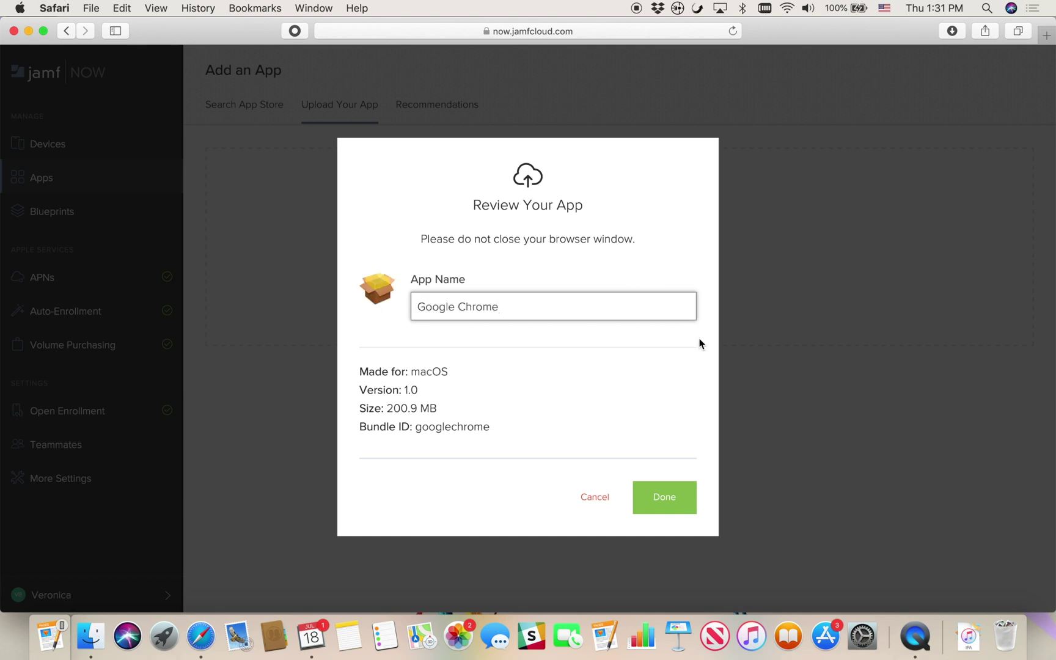
{"action": "left_click", "coordinate": [664, 496]}
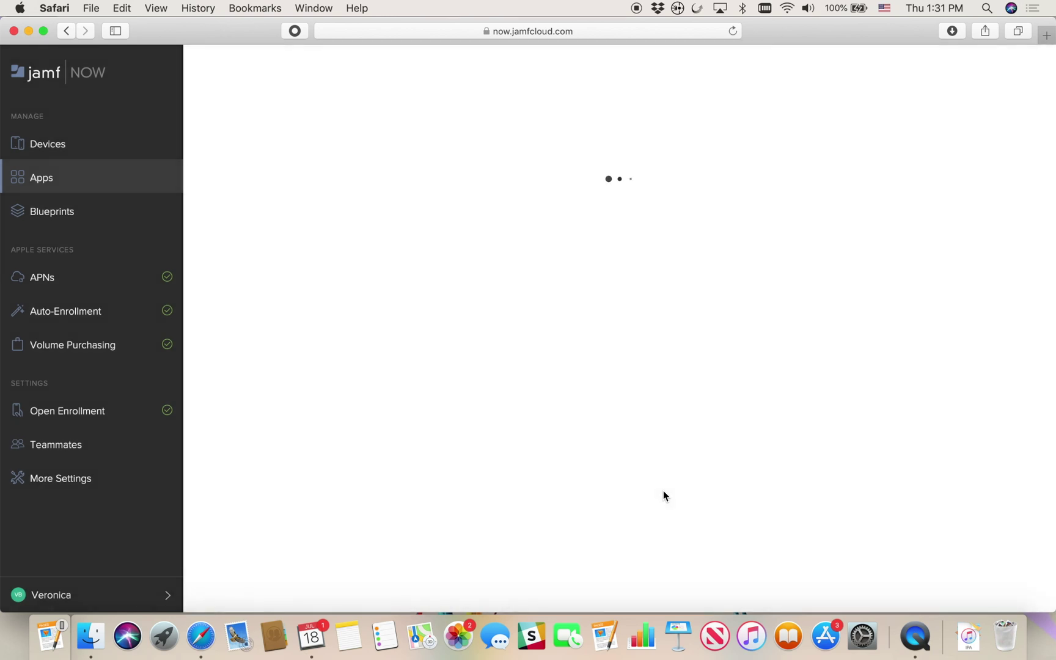
Toggle Automatic app updates off and back on in the app settings.
{"action": "left_click", "coordinate": [115, 478]}
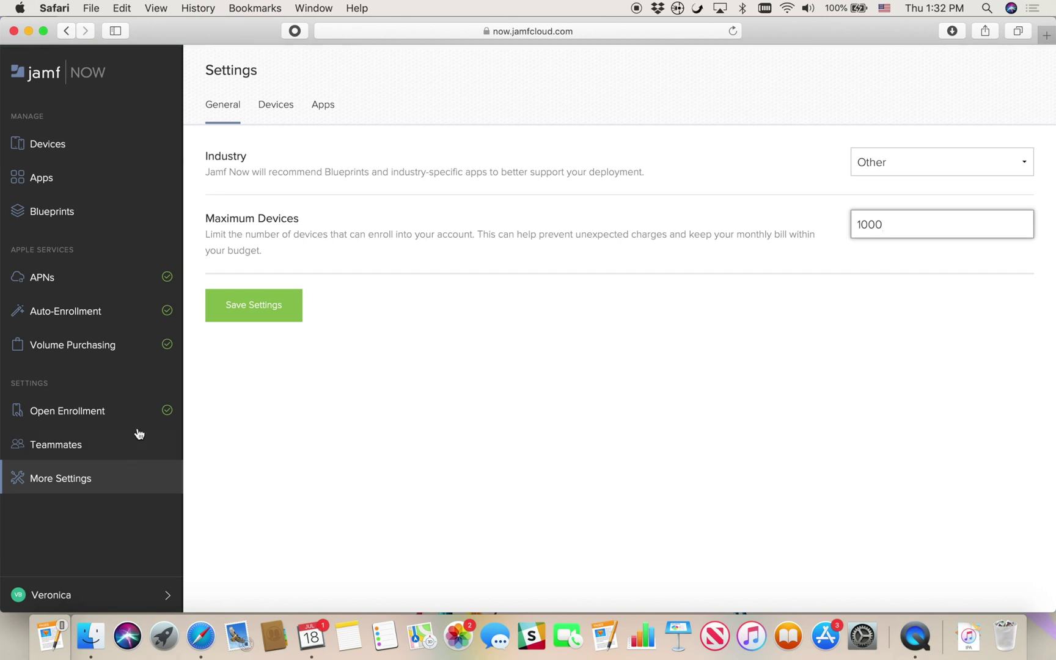
{"action": "left_click", "coordinate": [326, 115]}
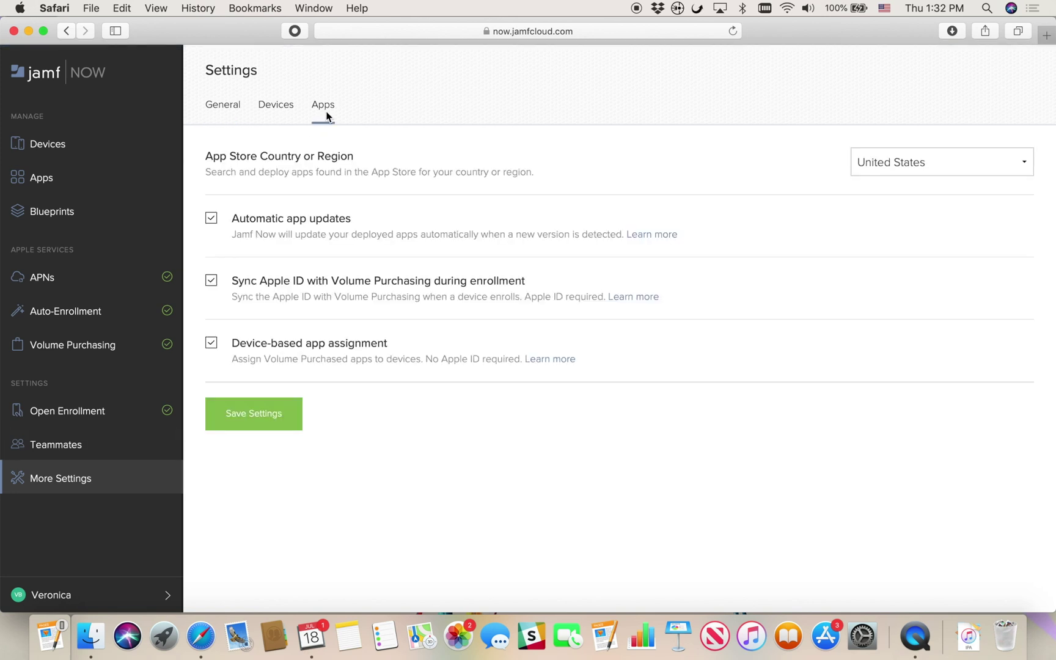
{"action": "left_click", "coordinate": [212, 220]}
{"action": "left_click", "coordinate": [212, 221]}
Start updating Box — Cloud Content Management on the iPad mini 4 from its iOS app list, and dismiss the update.
{"action": "left_click", "coordinate": [101, 154]}
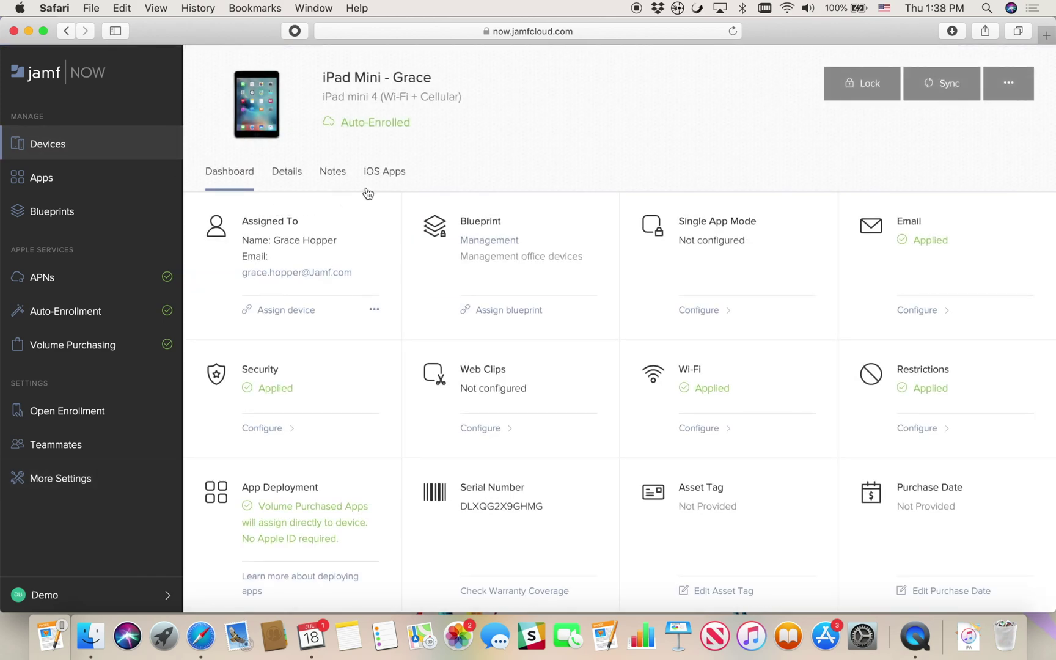
{"action": "left_click", "coordinate": [372, 184]}
{"action": "left_click", "coordinate": [1025, 266]}
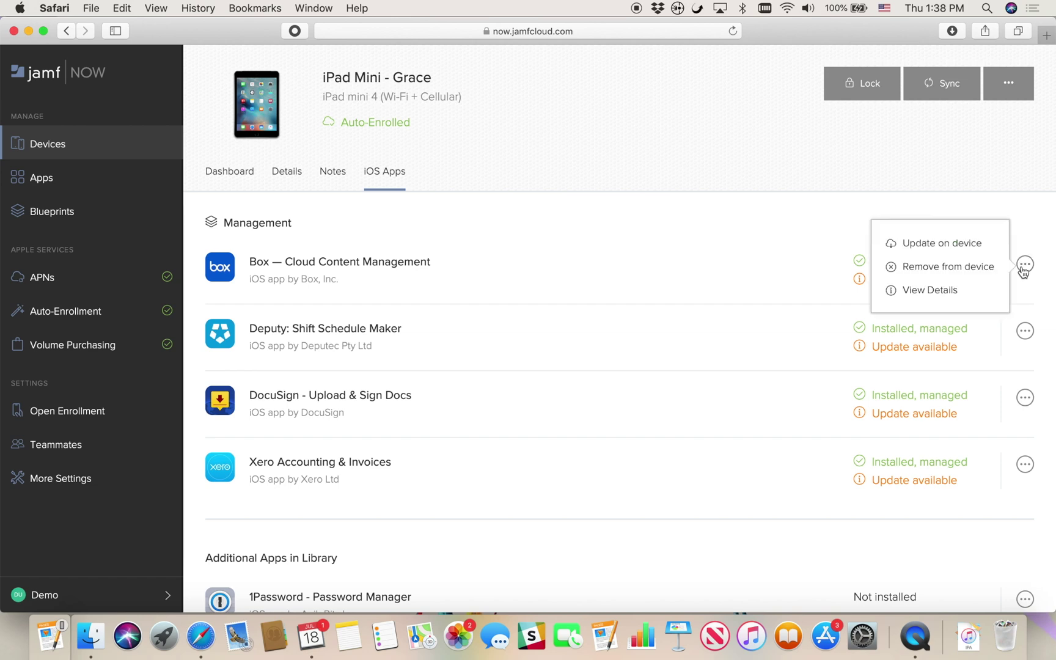
{"action": "left_click", "coordinate": [979, 248]}
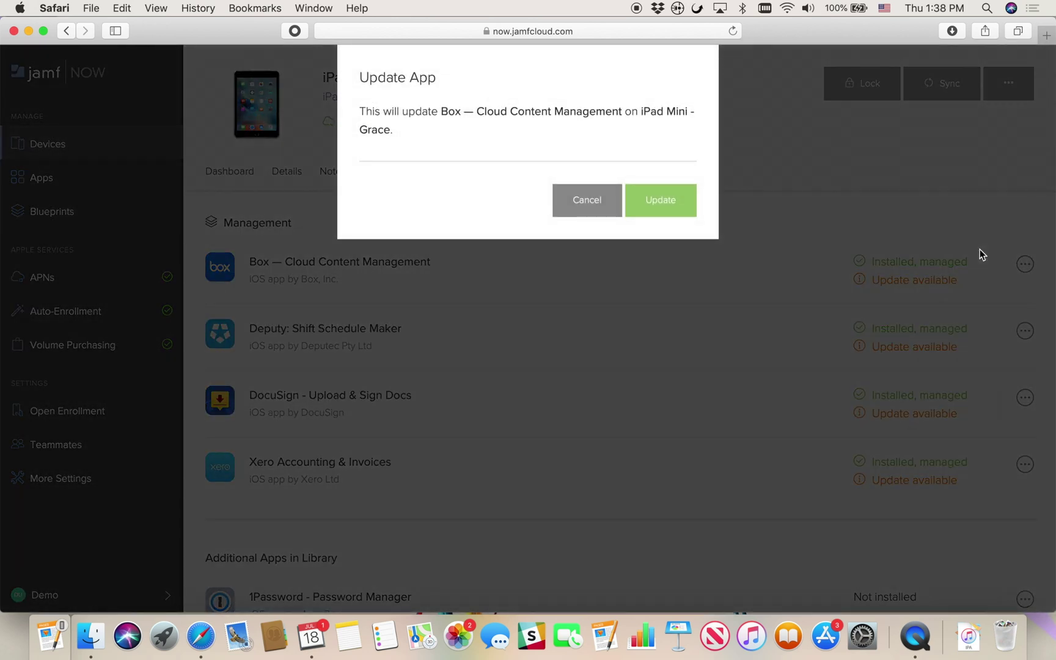
{"action": "left_click", "coordinate": [608, 288]}
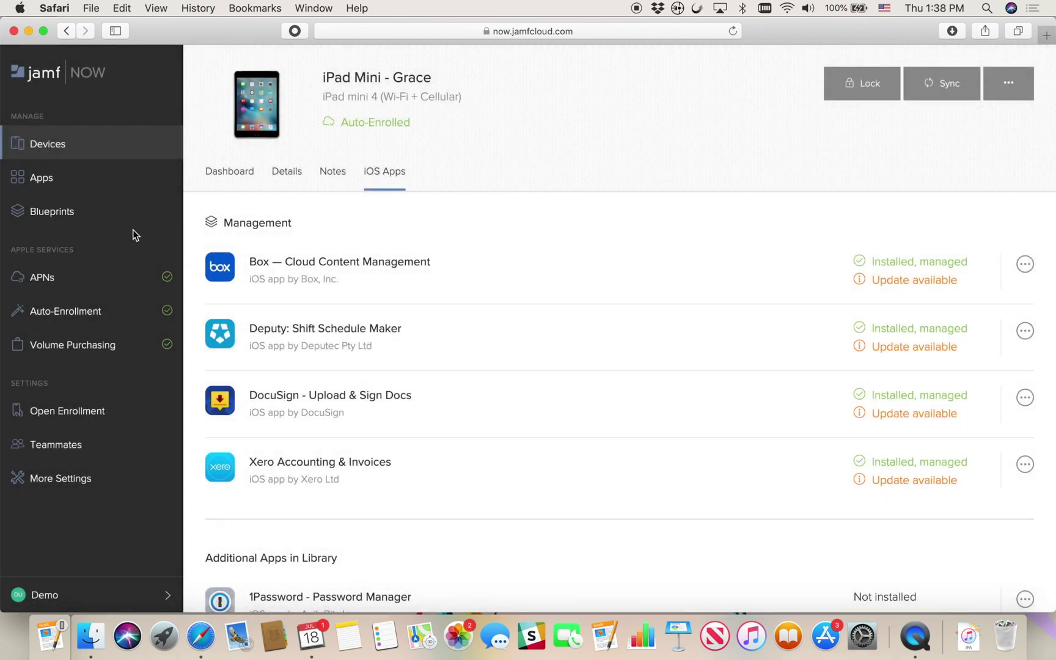
Start updating Box — Cloud Content Management for all devices in the Management blueprint, and dismiss the update.
{"action": "left_click", "coordinate": [130, 220]}
{"action": "left_click", "coordinate": [423, 208]}
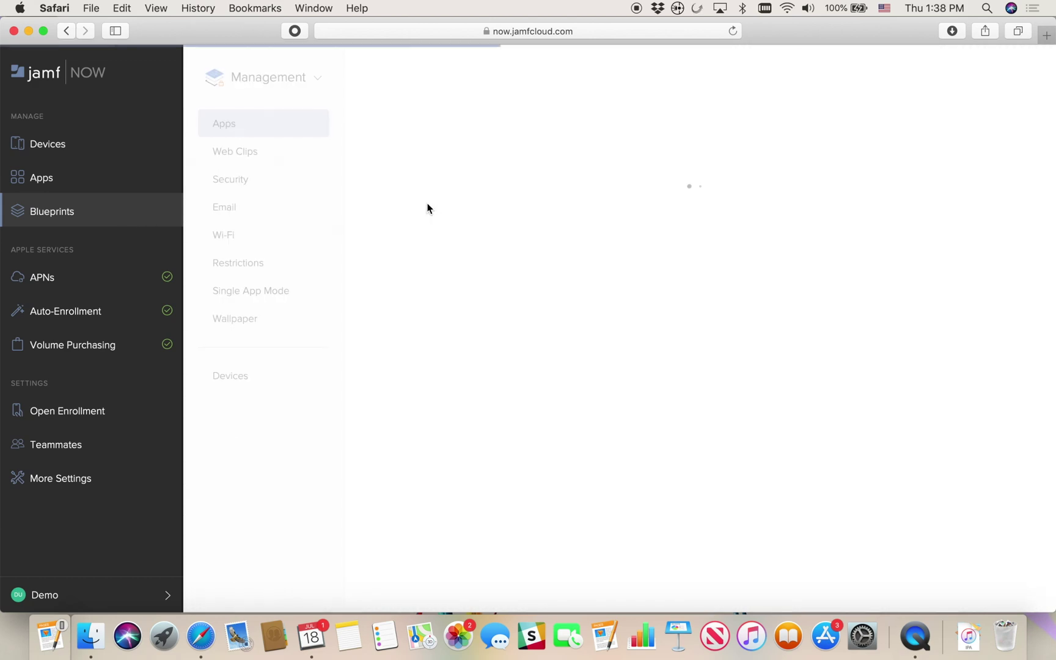
{"action": "left_click", "coordinate": [1025, 148]}
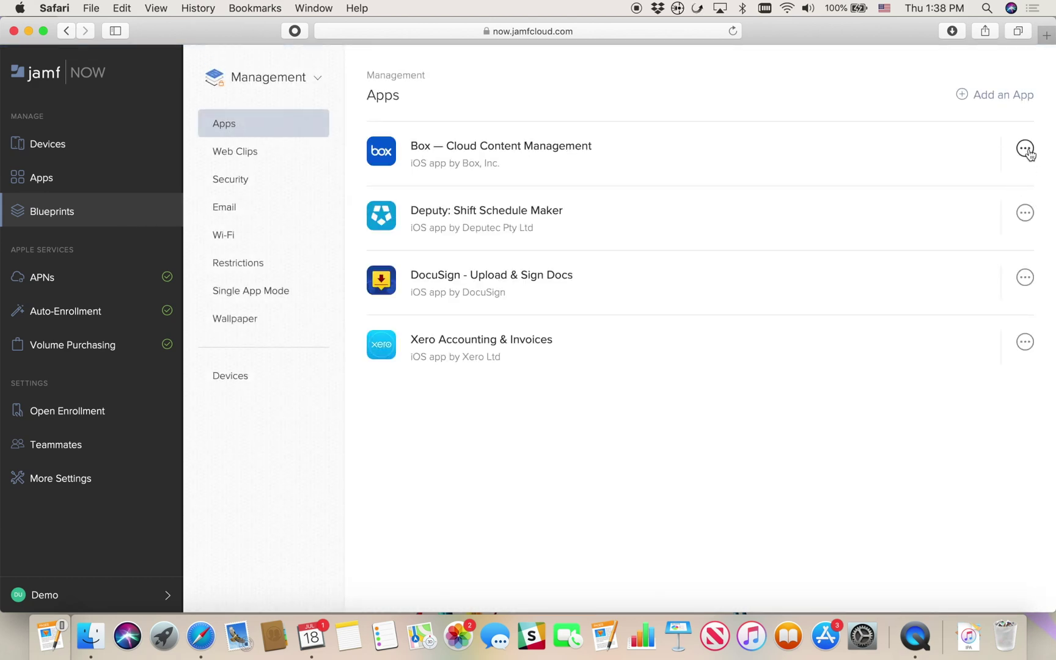
{"action": "left_click", "coordinate": [984, 133]}
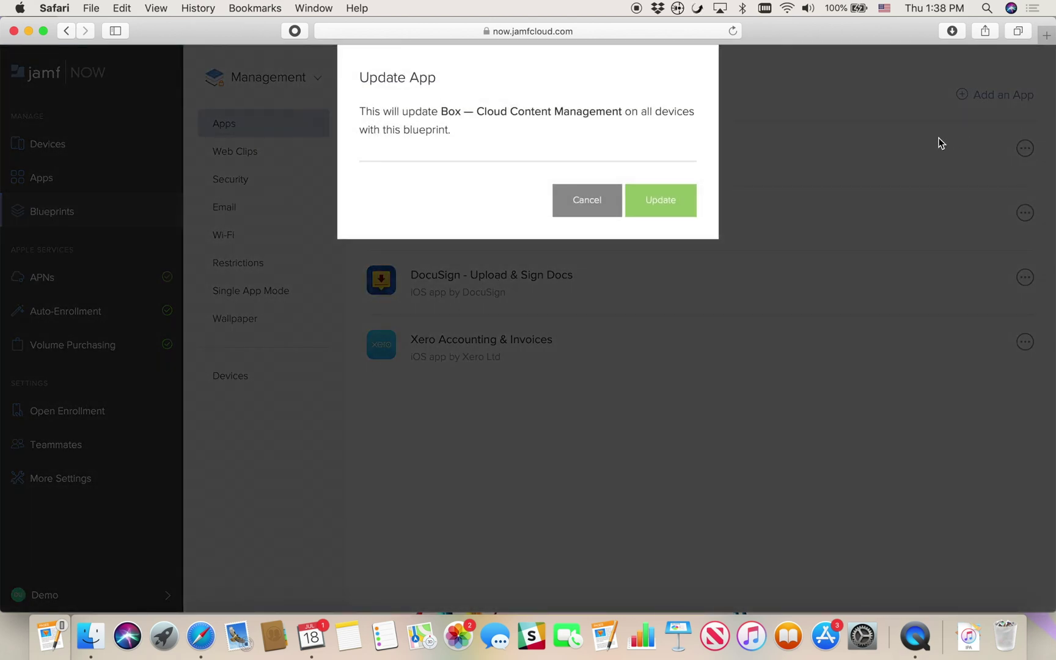
{"action": "left_click", "coordinate": [941, 143]}
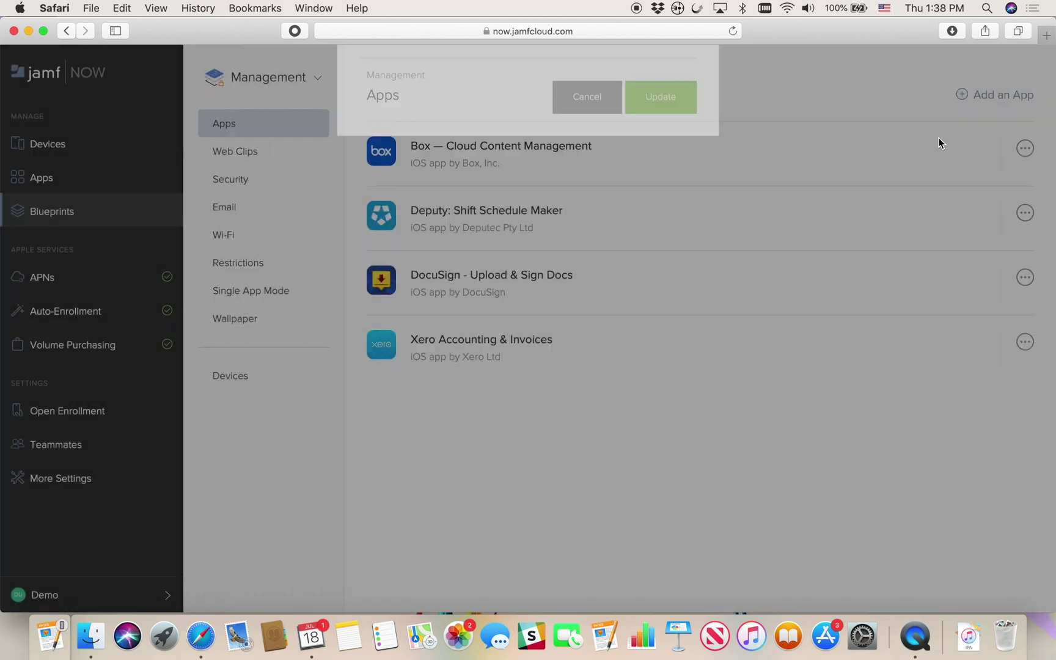
In the app settings, toggle Apple ID syncing with Volume Purchasing and Device-based app assignment off and back on.
{"action": "left_click", "coordinate": [145, 490]}
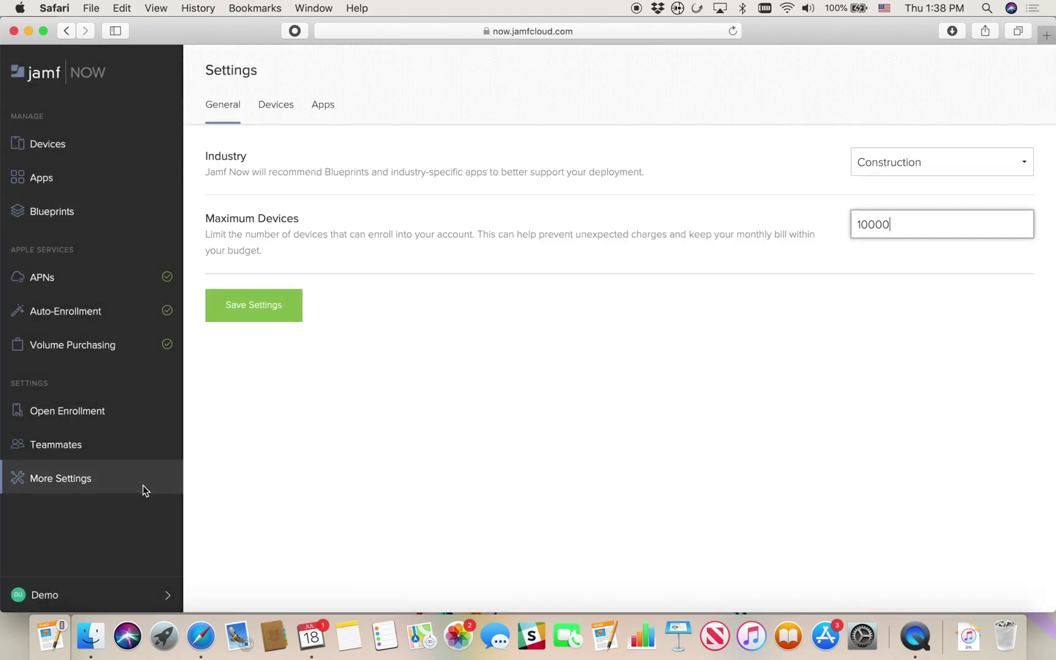
{"action": "left_click", "coordinate": [327, 111]}
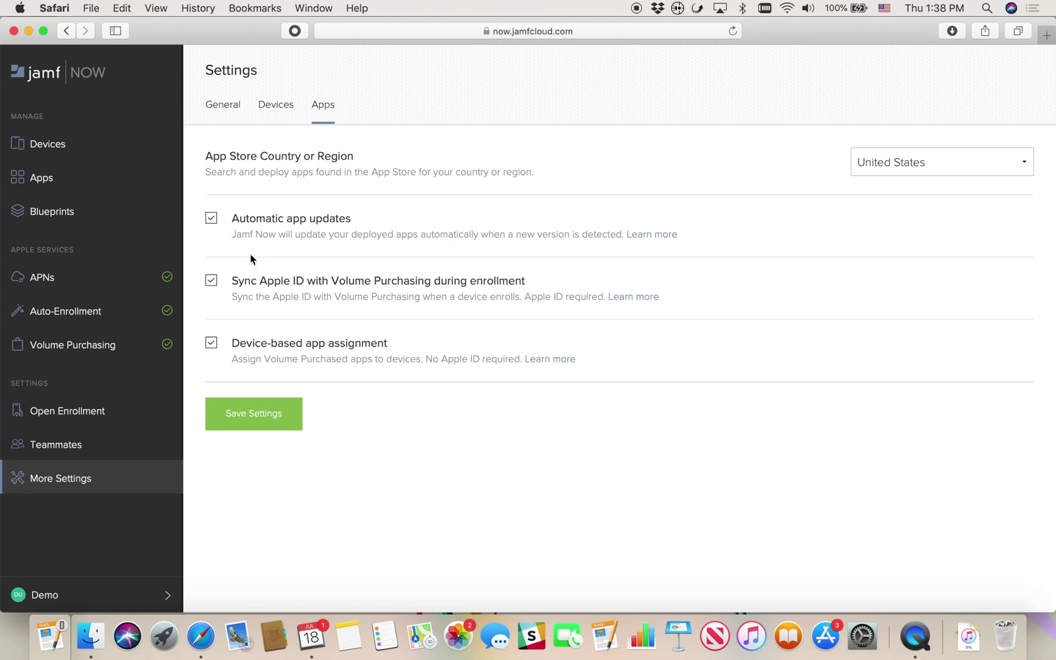
{"action": "left_click", "coordinate": [212, 281]}
{"action": "left_click", "coordinate": [212, 283]}
{"action": "left_click", "coordinate": [212, 343]}
{"action": "left_click", "coordinate": [213, 344]}
Request a reinstall of Xero Accounting & Invoices on the device named iPad Mini in the Operations blueprint.
{"action": "left_click", "coordinate": [93, 145]}
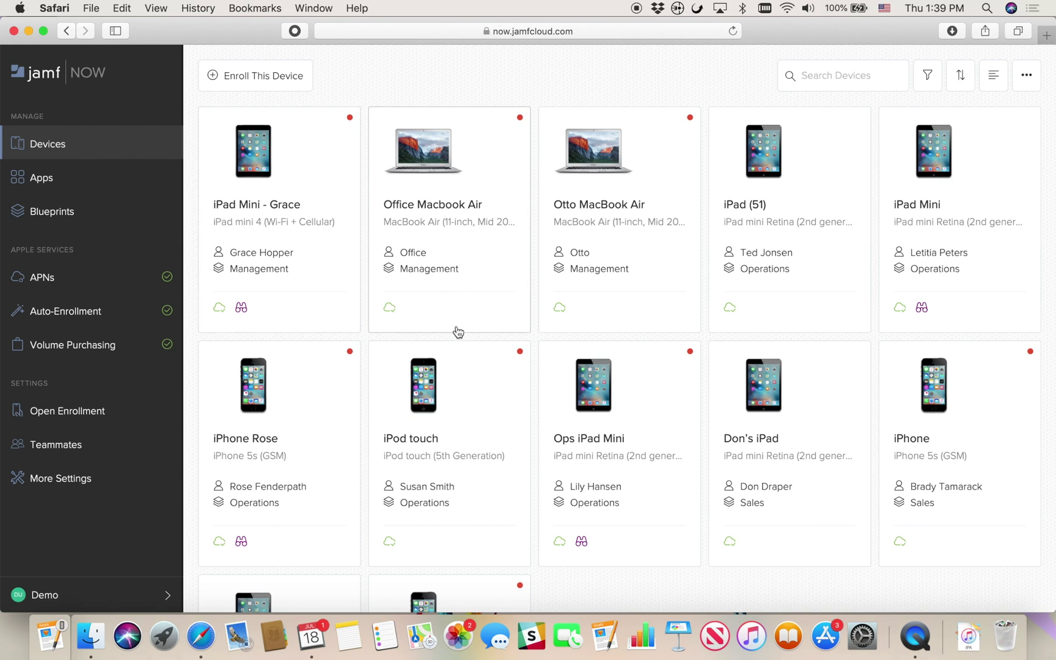
{"action": "scroll", "coordinate": [462, 449], "scroll_direction": "down", "scroll_amount": 1}
{"action": "scroll", "coordinate": [462, 449], "scroll_direction": "down", "scroll_amount": 3}
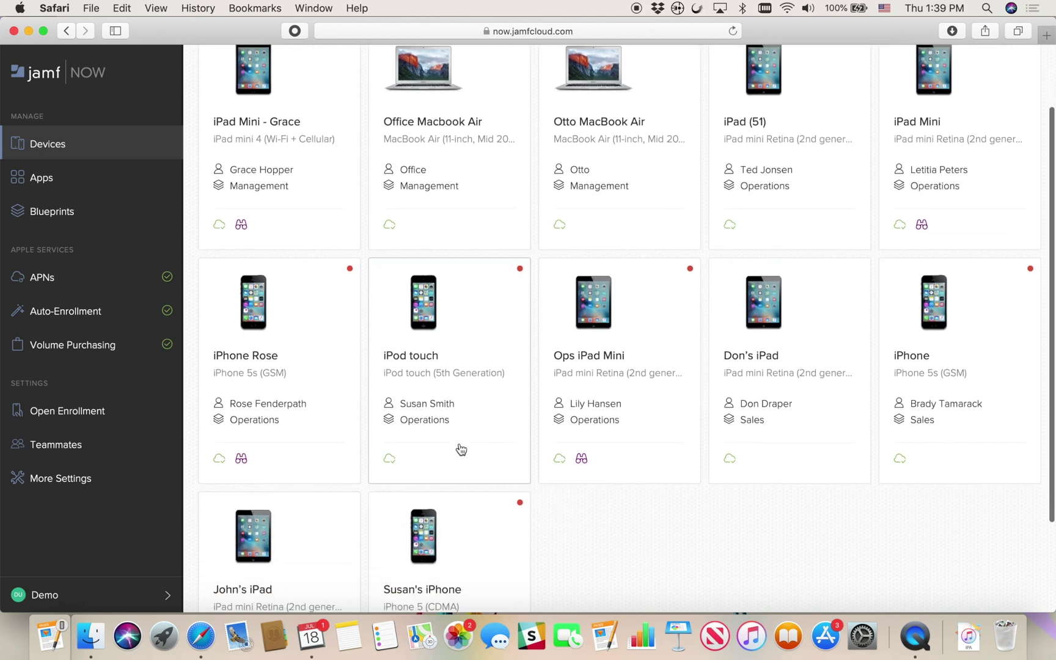
{"action": "left_click", "coordinate": [997, 115]}
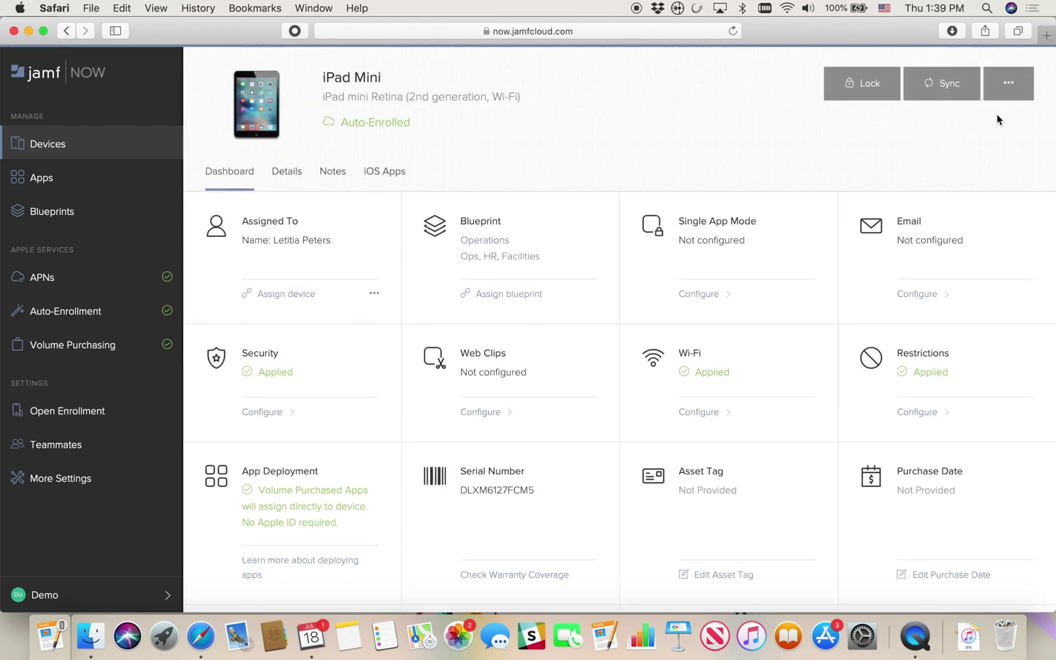
{"action": "left_click", "coordinate": [404, 183]}
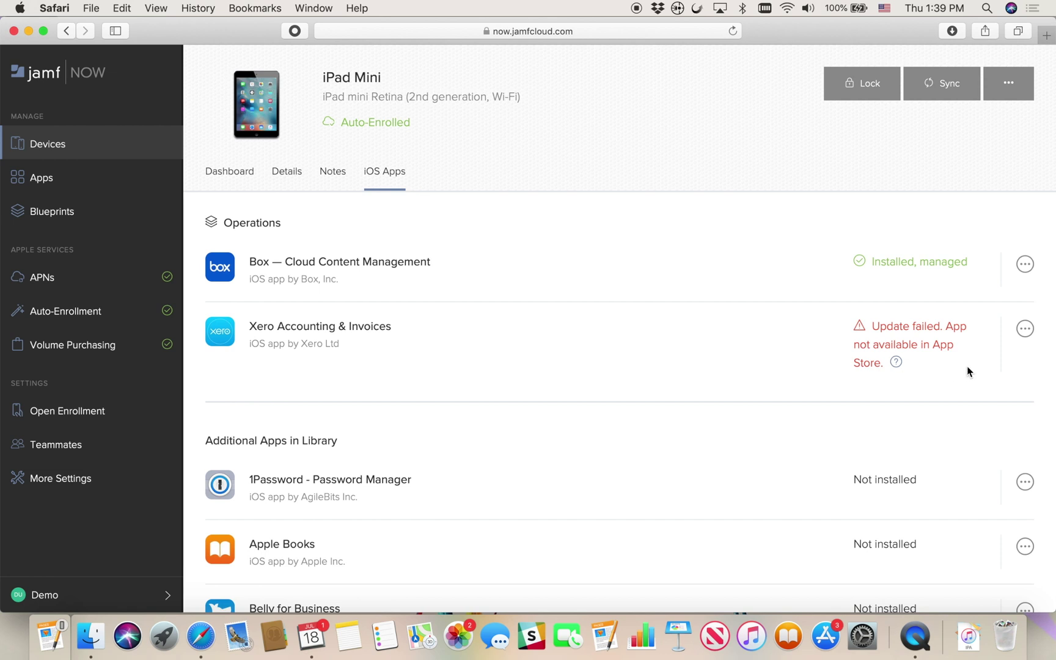
{"action": "left_click", "coordinate": [1025, 328]}
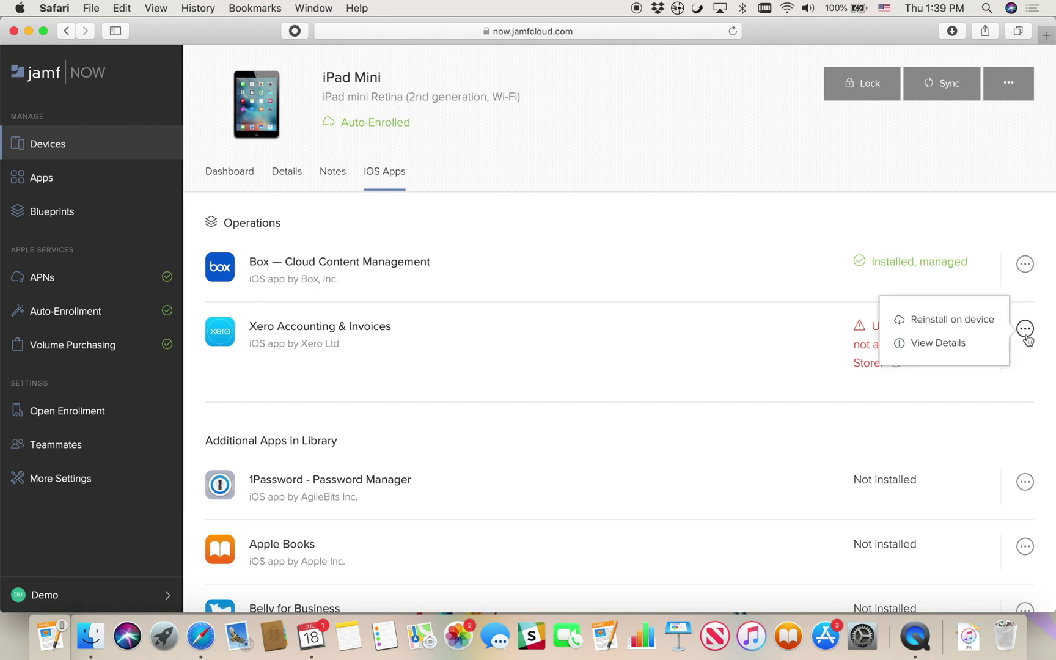
{"action": "left_click", "coordinate": [983, 333]}
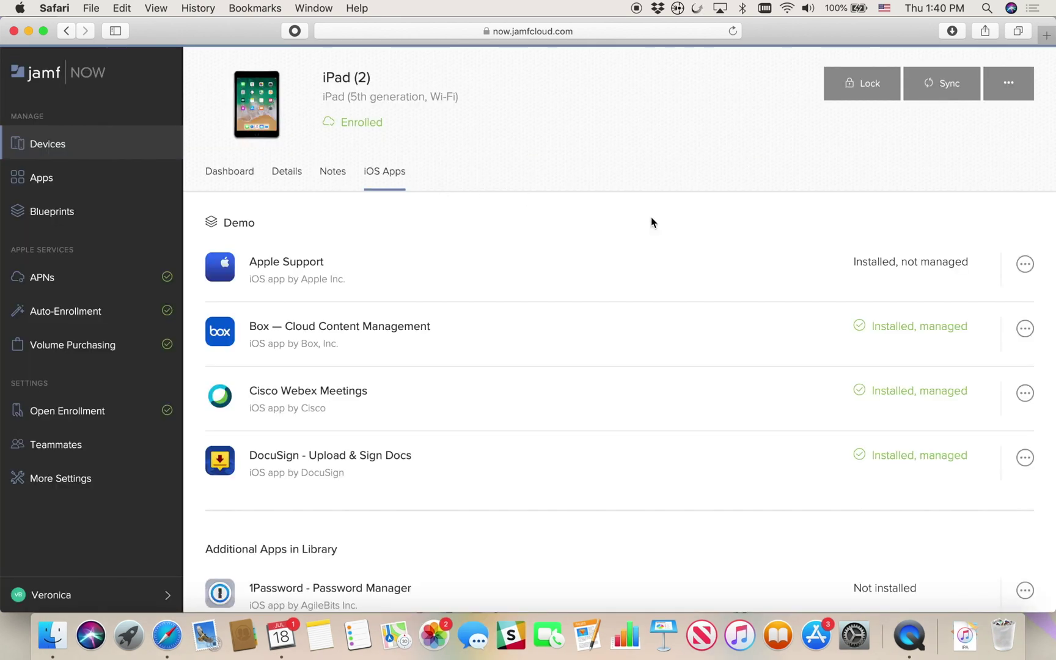
Convert the Apple Support app to managed on iPad (2).
{"action": "left_click", "coordinate": [1026, 266]}
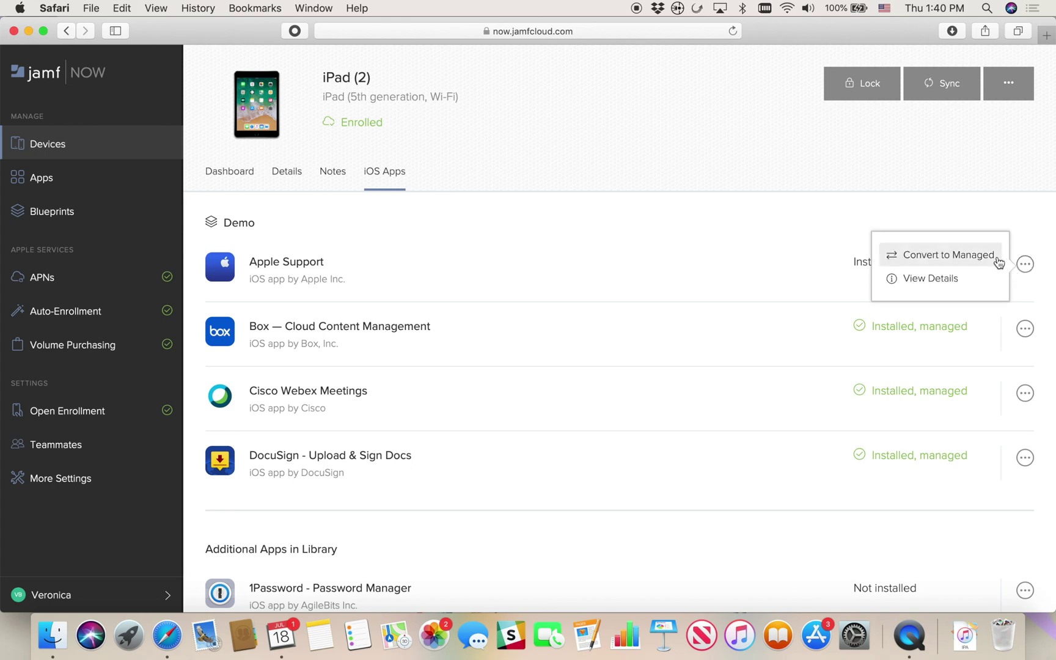
{"action": "left_click", "coordinate": [998, 261]}
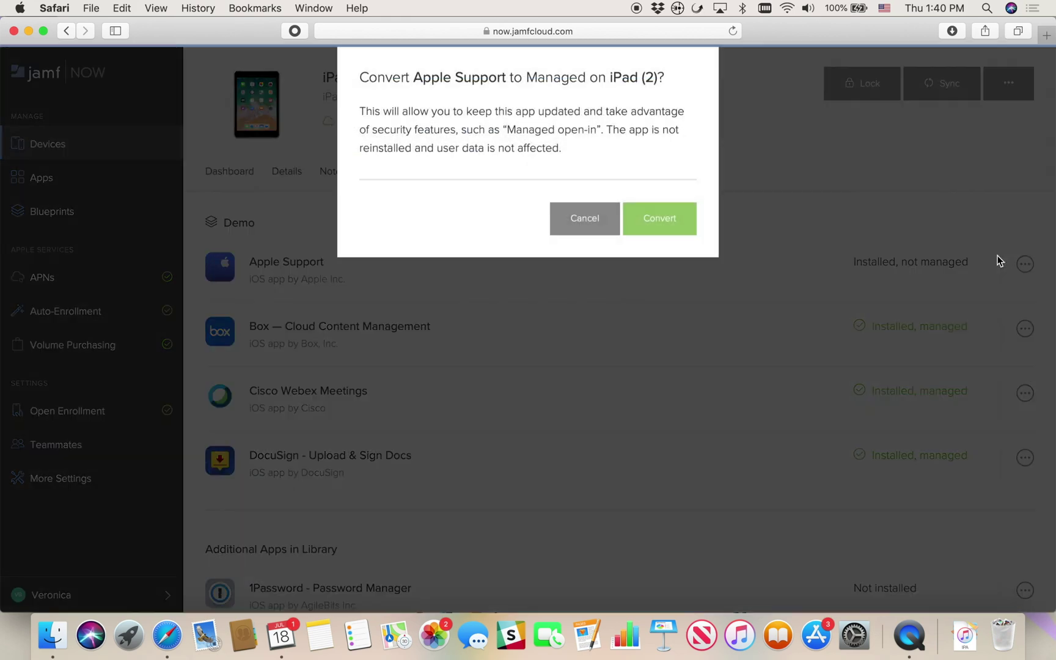
{"action": "left_click", "coordinate": [665, 220]}
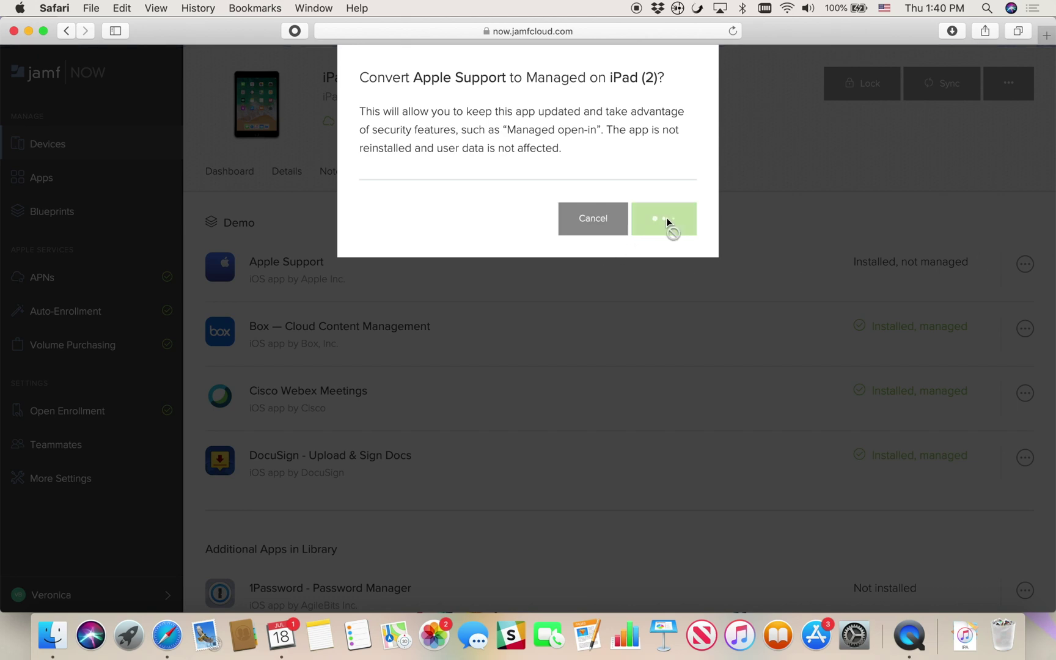